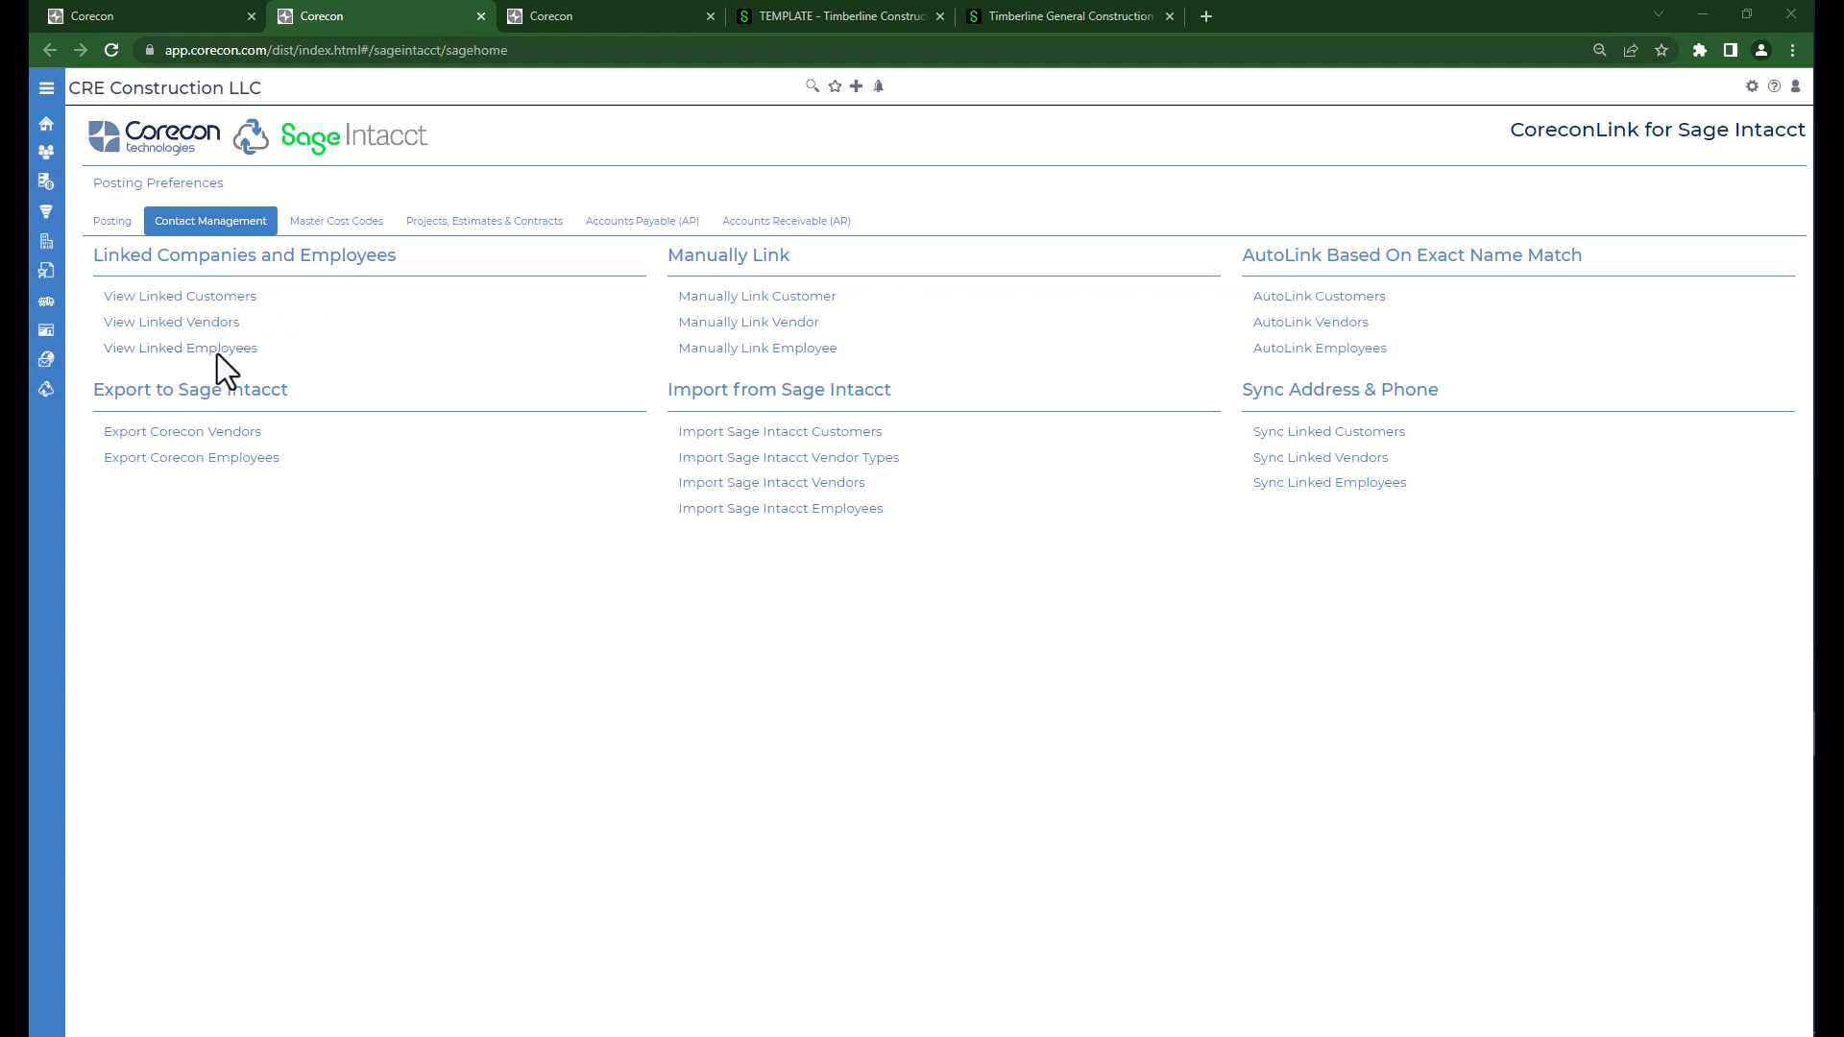
# Step: Review the lists of linked vendors and linked employees, returning to the contact management overview after each
pyautogui.click(188, 322)
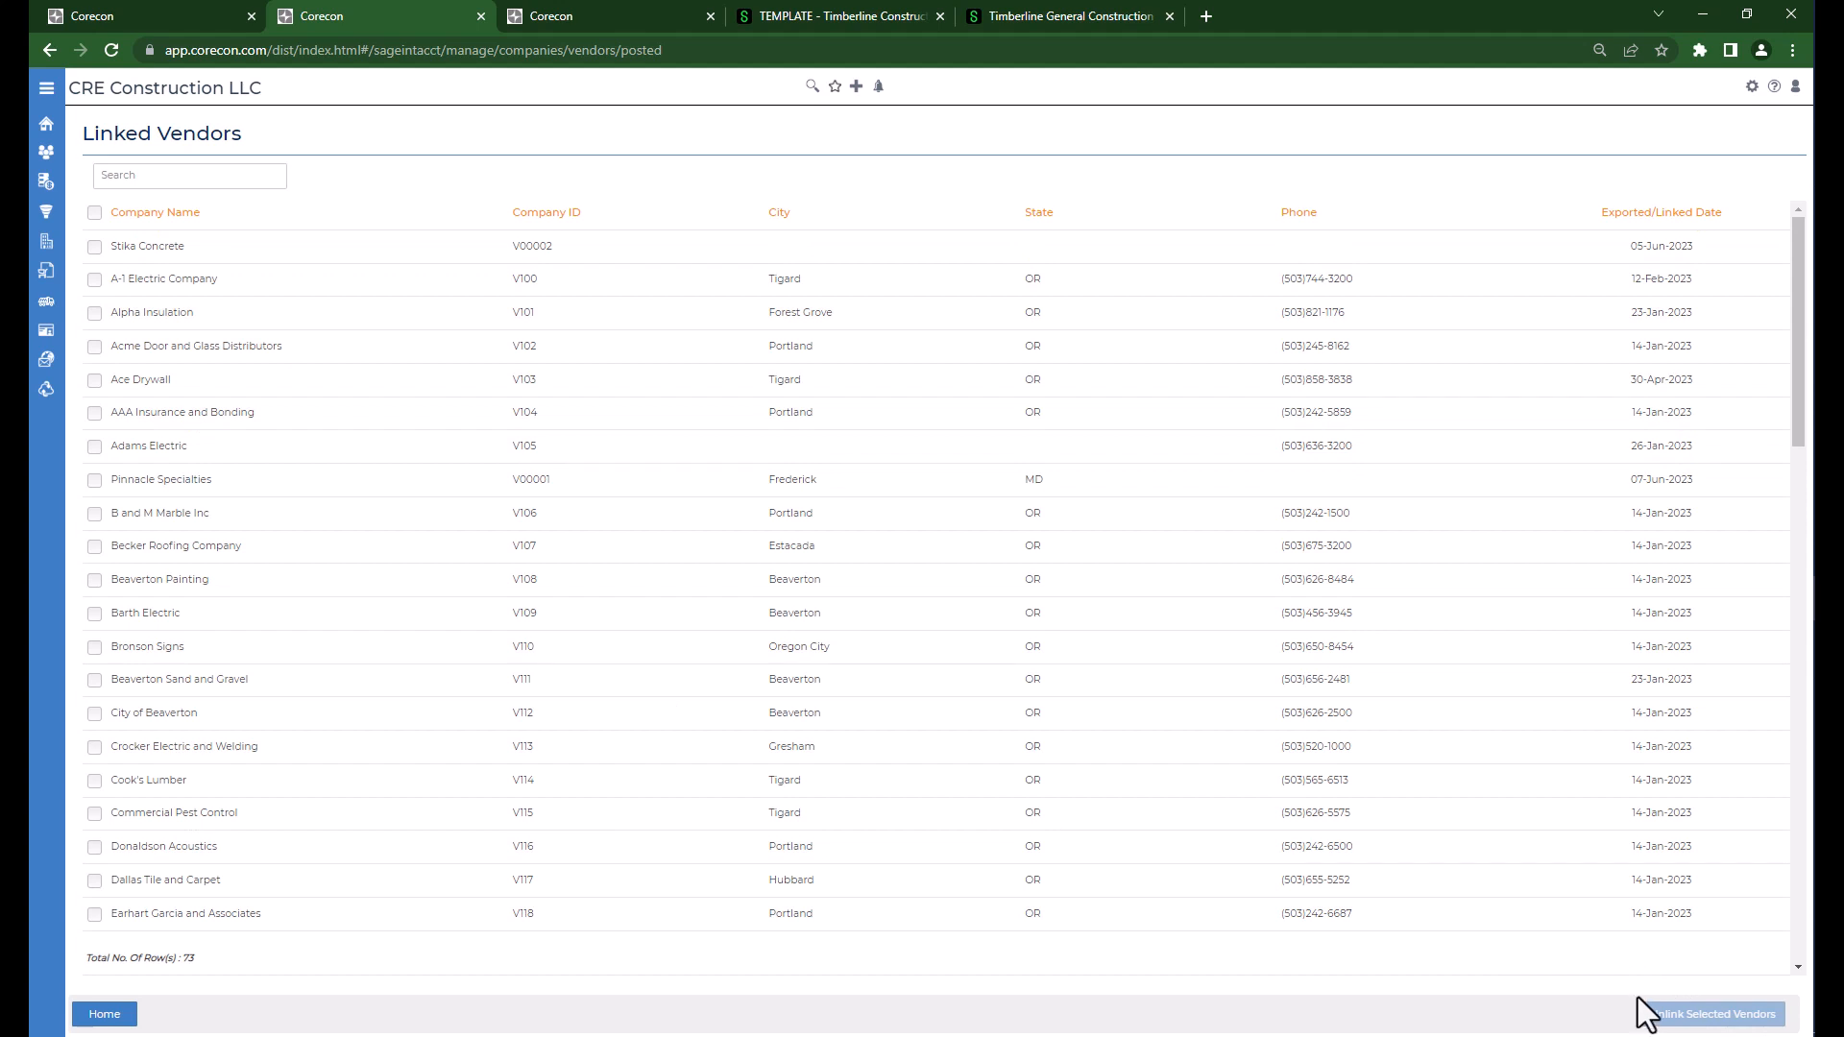
pyautogui.click(106, 1015)
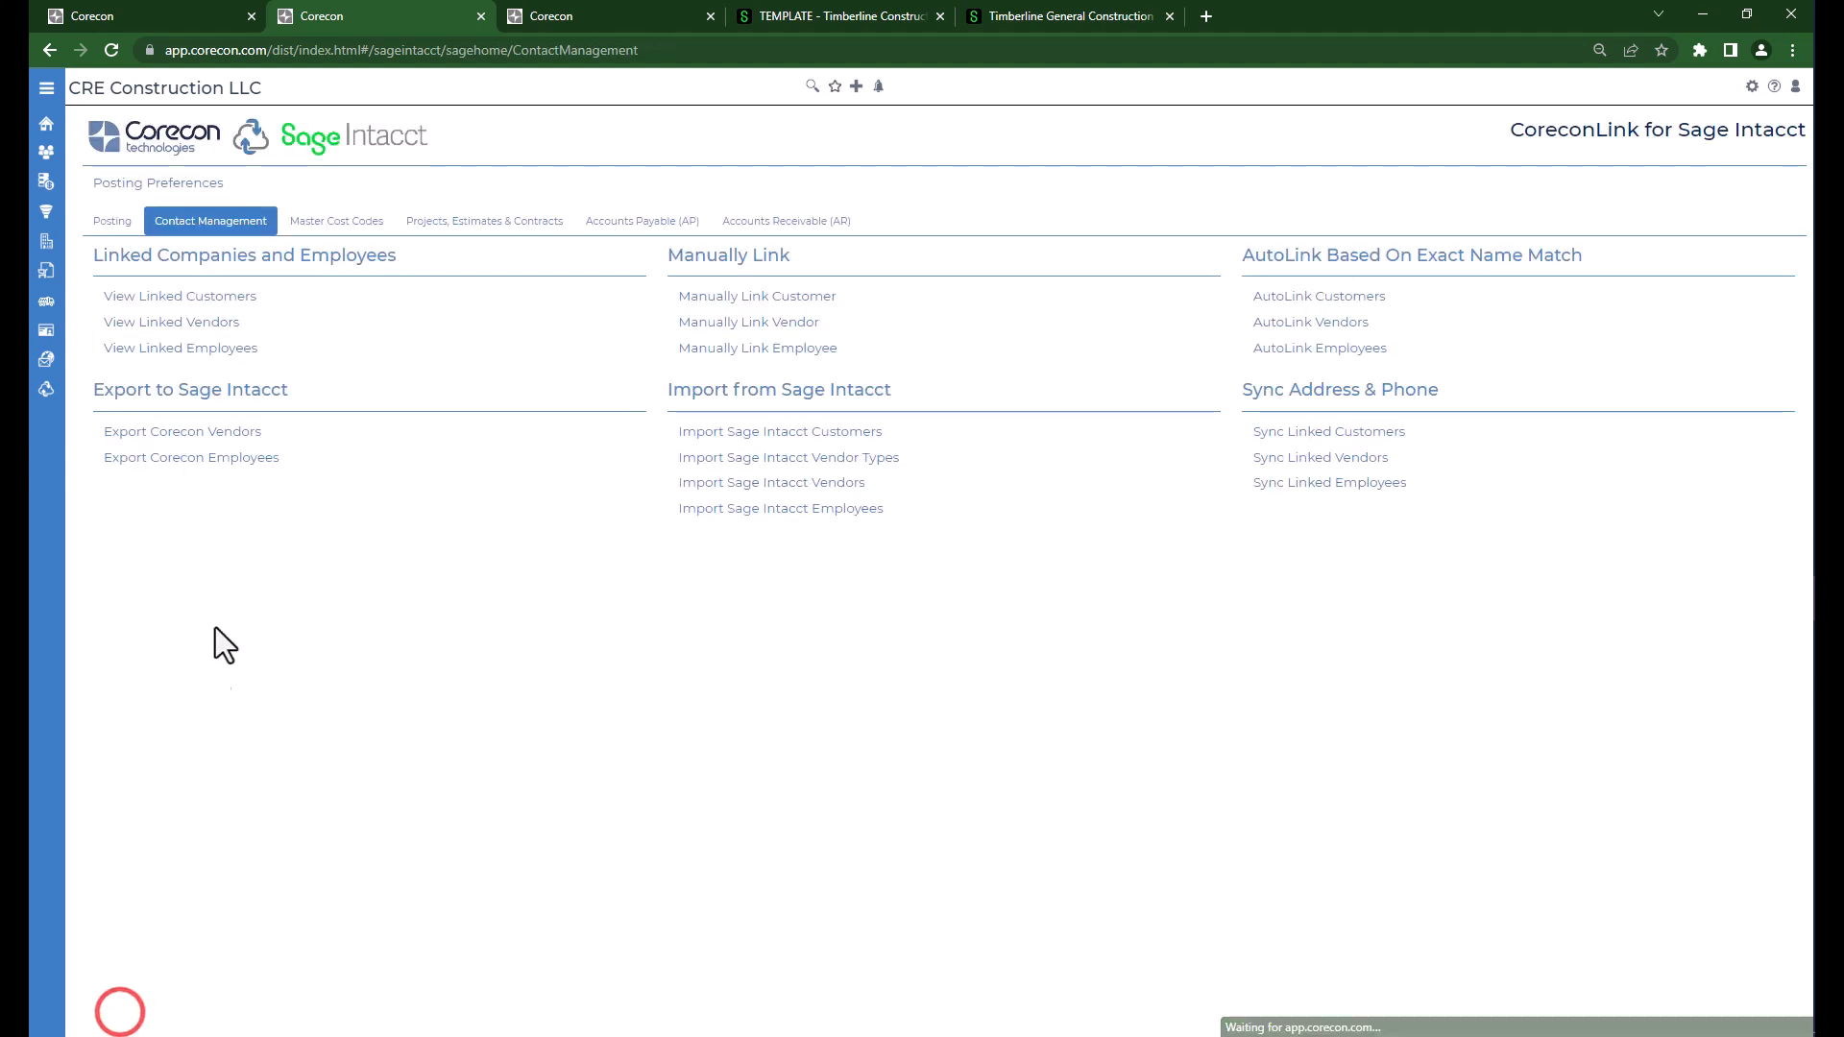
pyautogui.click(197, 348)
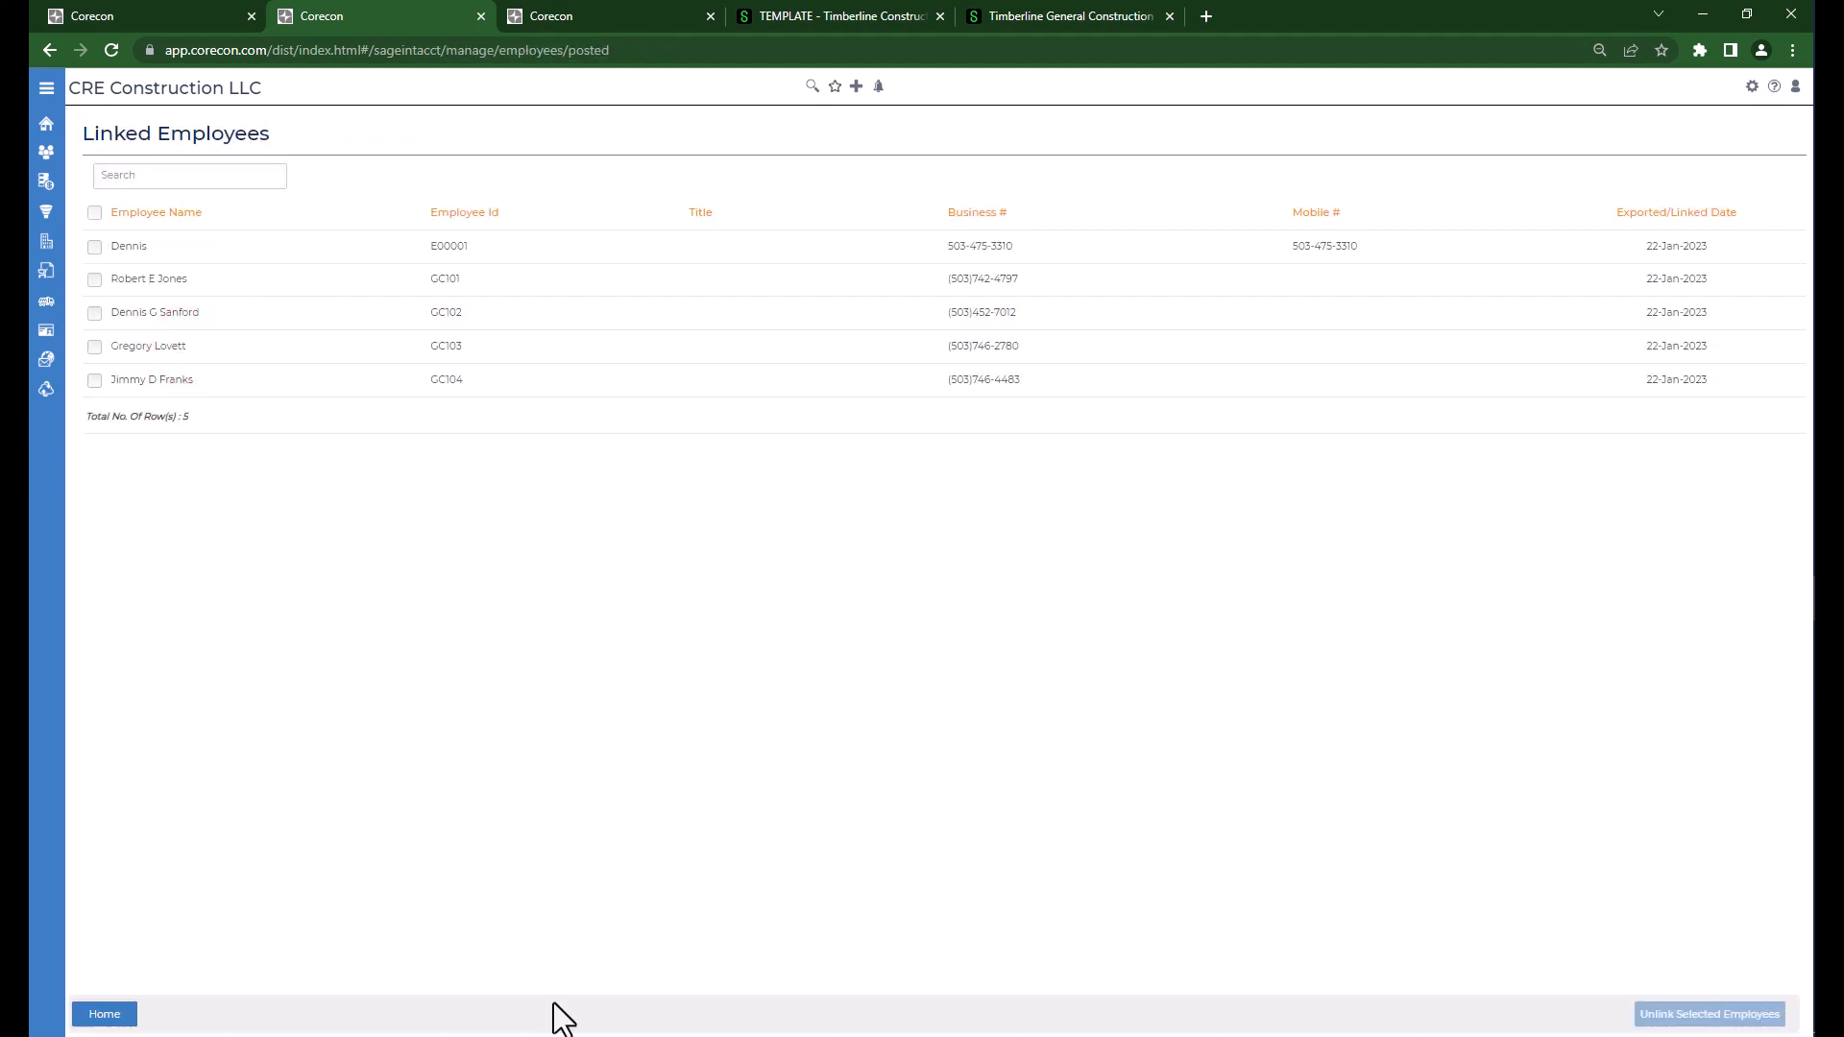
pyautogui.click(105, 1014)
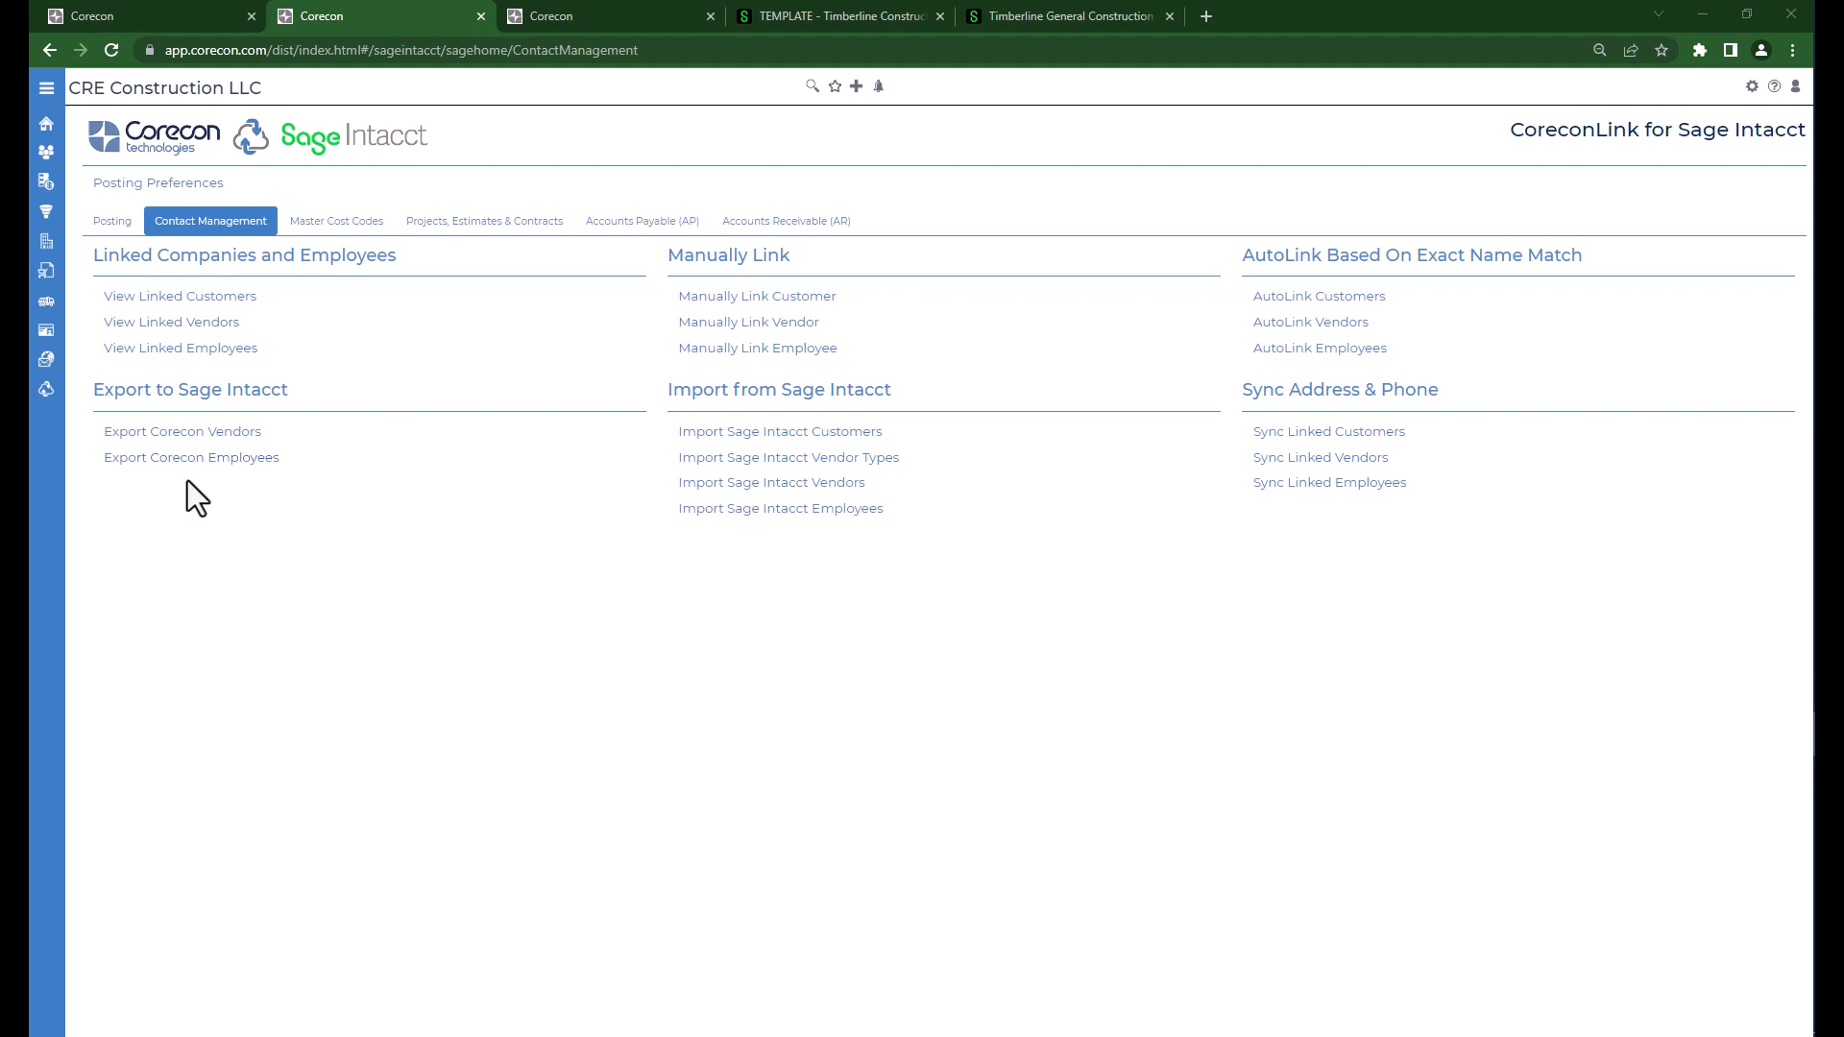
# Step: Start a manual vendor link and choose Pinnacle Specialties as the Corecon vendor
pyautogui.click(754, 325)
pyautogui.click(577, 187)
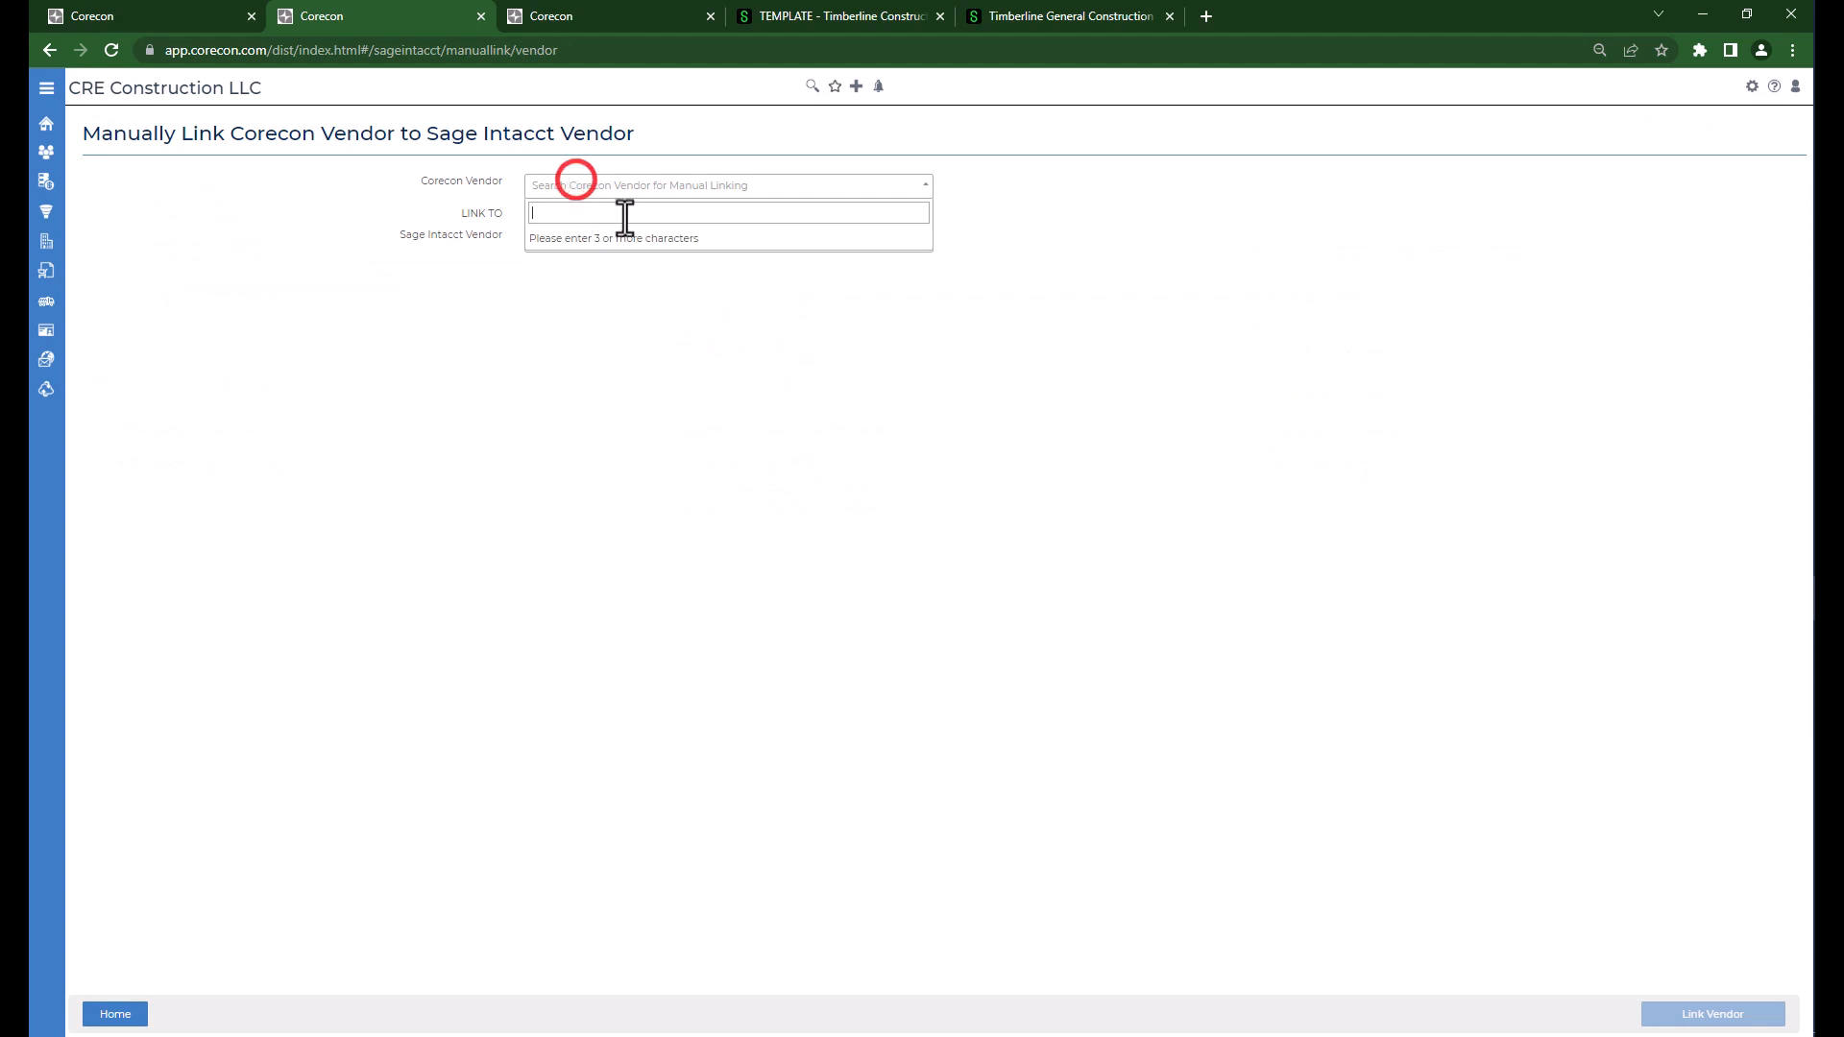
pyautogui.write('pl')
pyautogui.write('n')
pyautogui.click(581, 242)
# Step: Choose Pinnacle Specialties as the Sage Intacct vendor and link it to the selected Corecon vendor
pyautogui.click(621, 240)
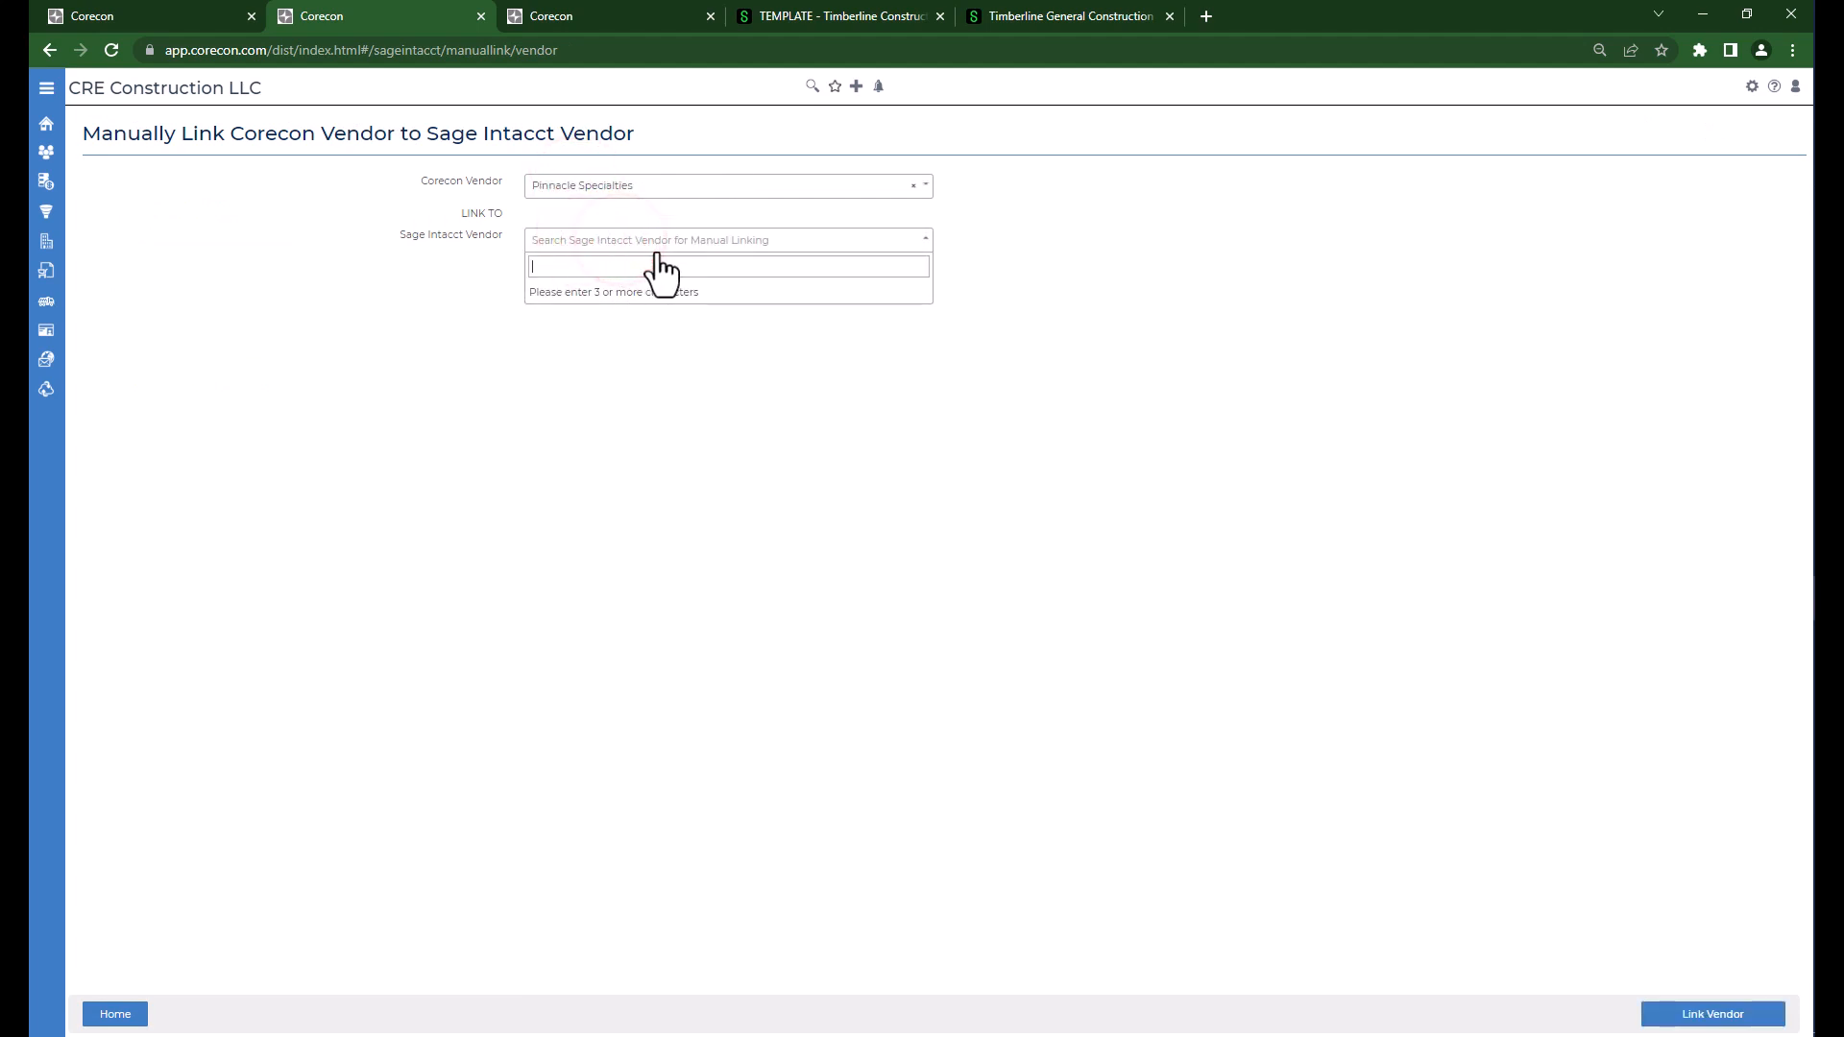
pyautogui.write('pin')
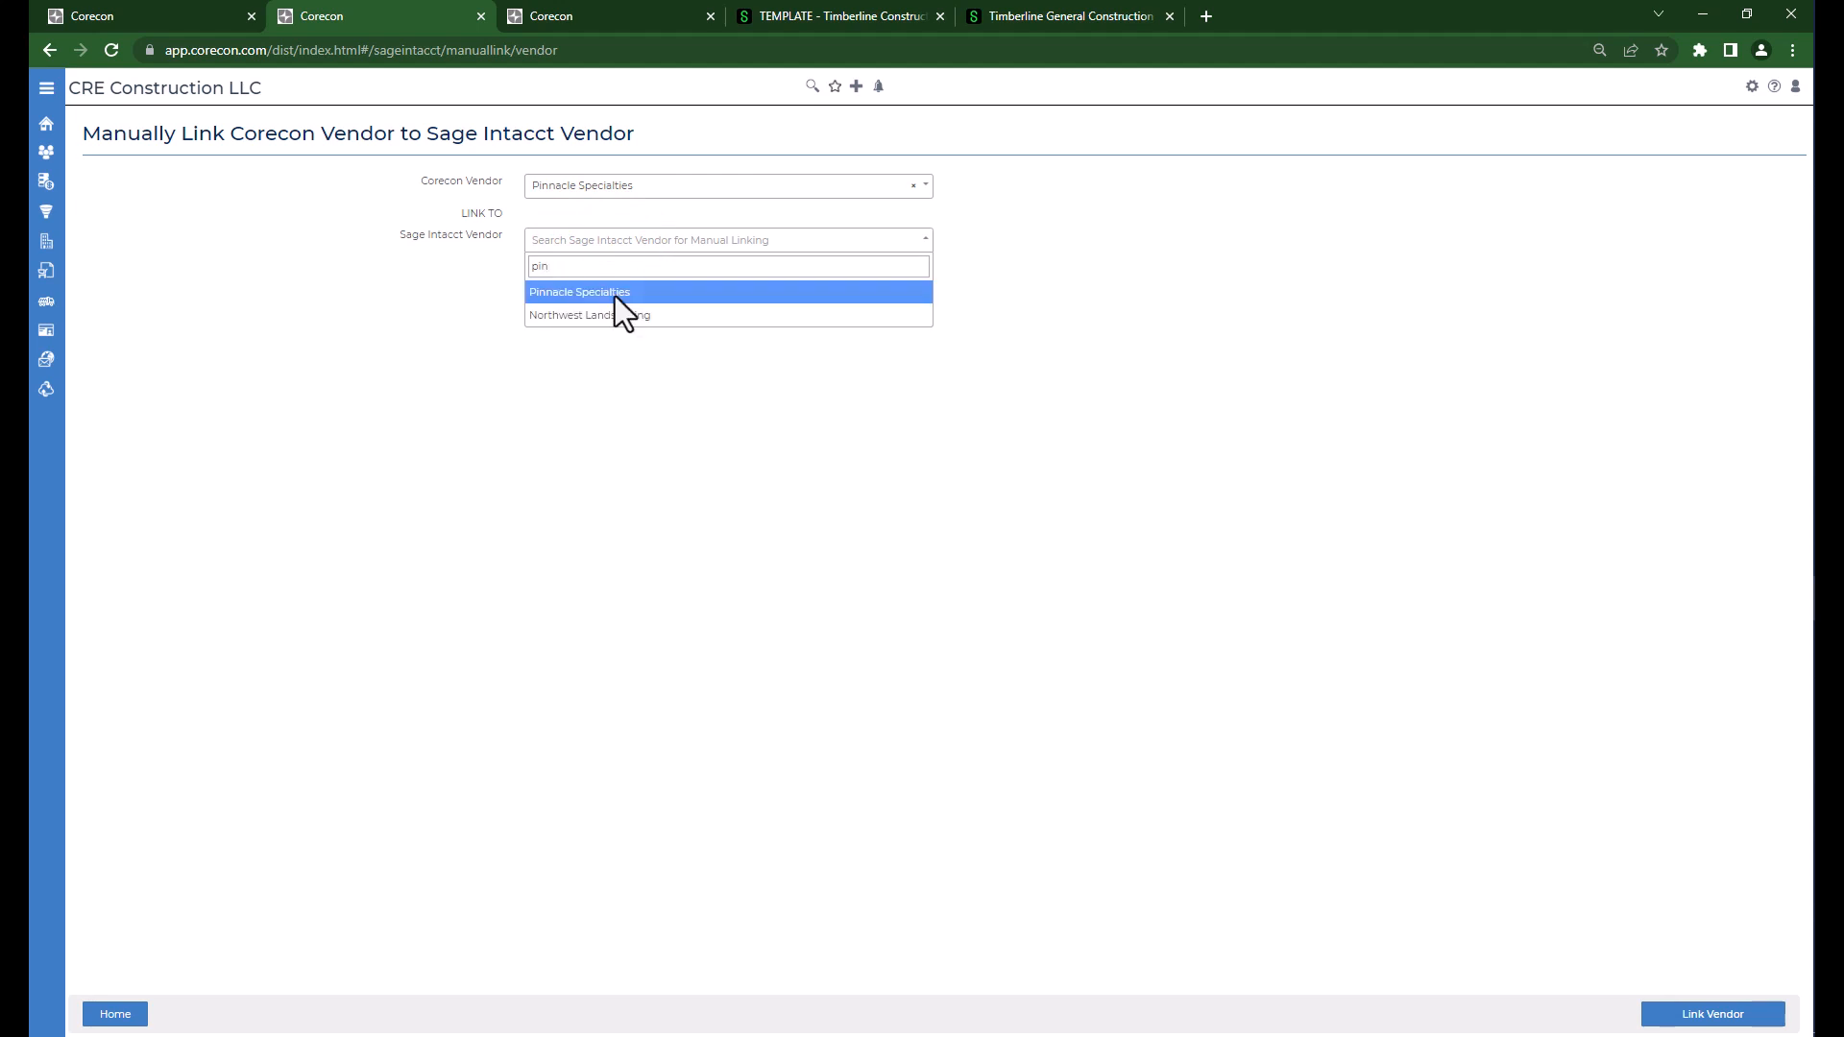
pyautogui.click(615, 294)
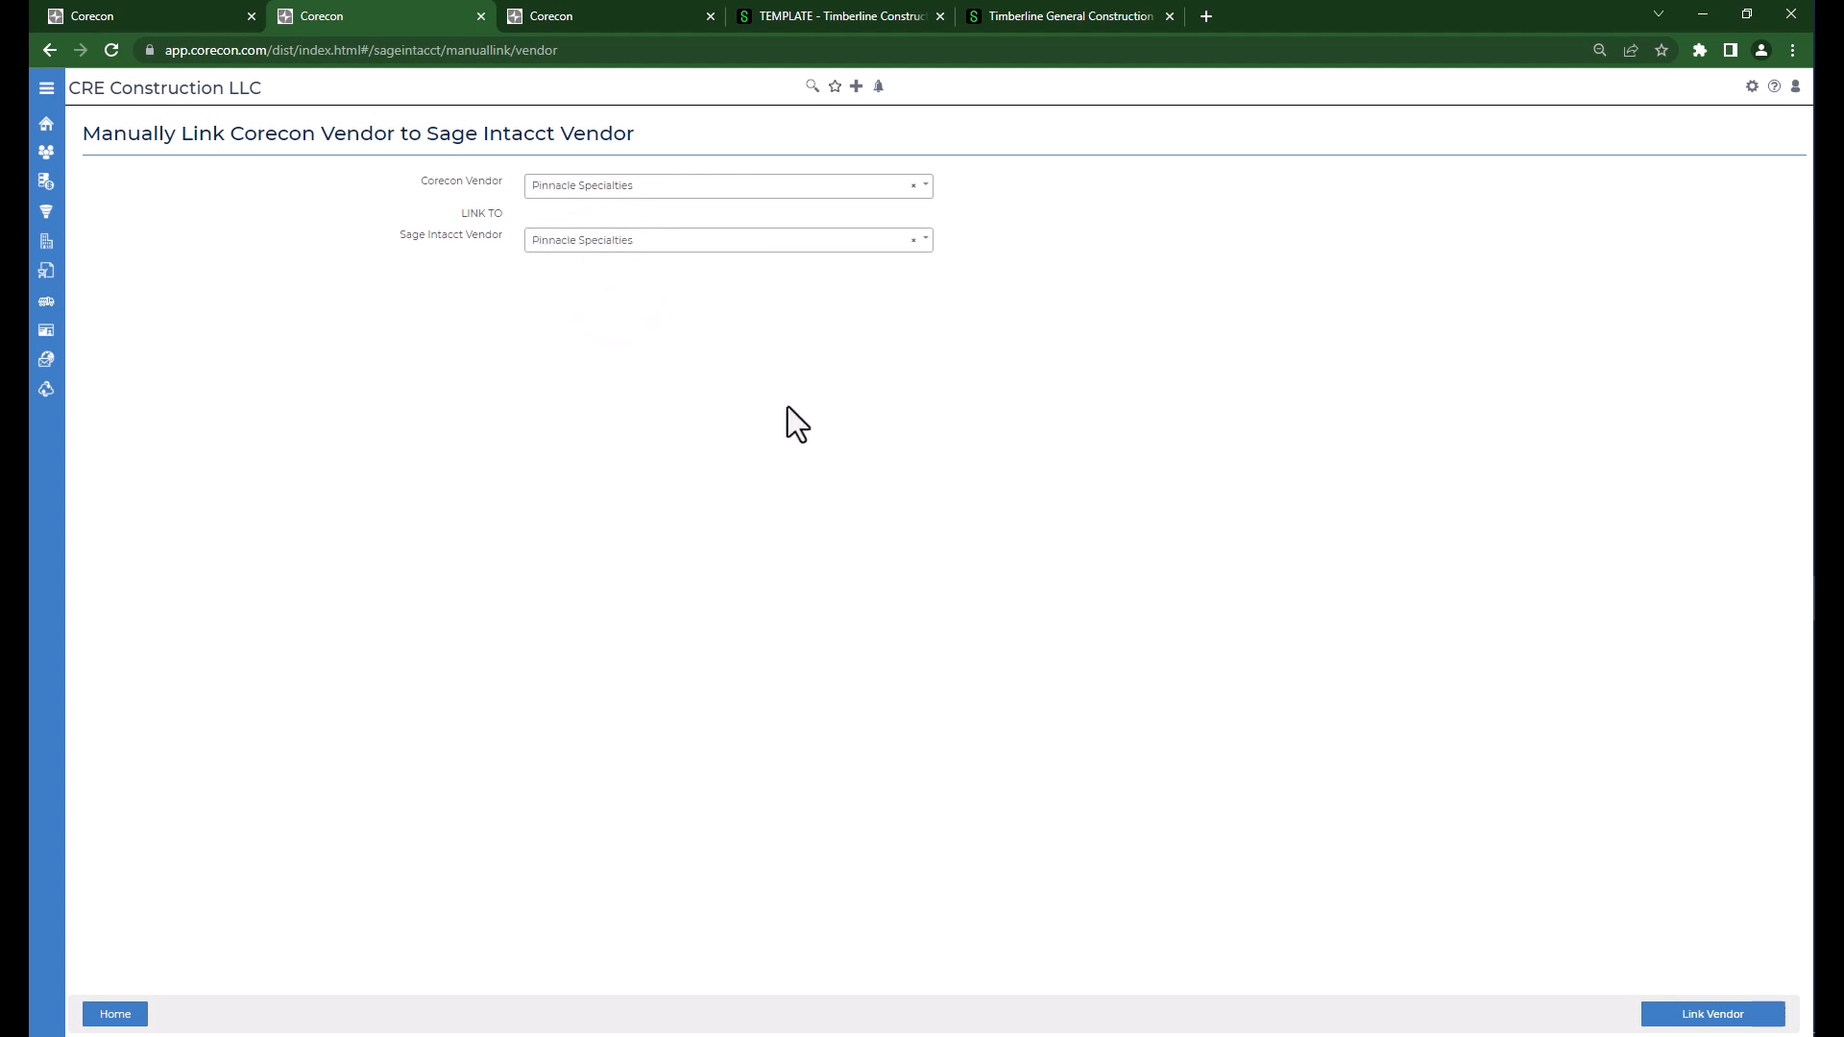
pyautogui.click(1697, 1016)
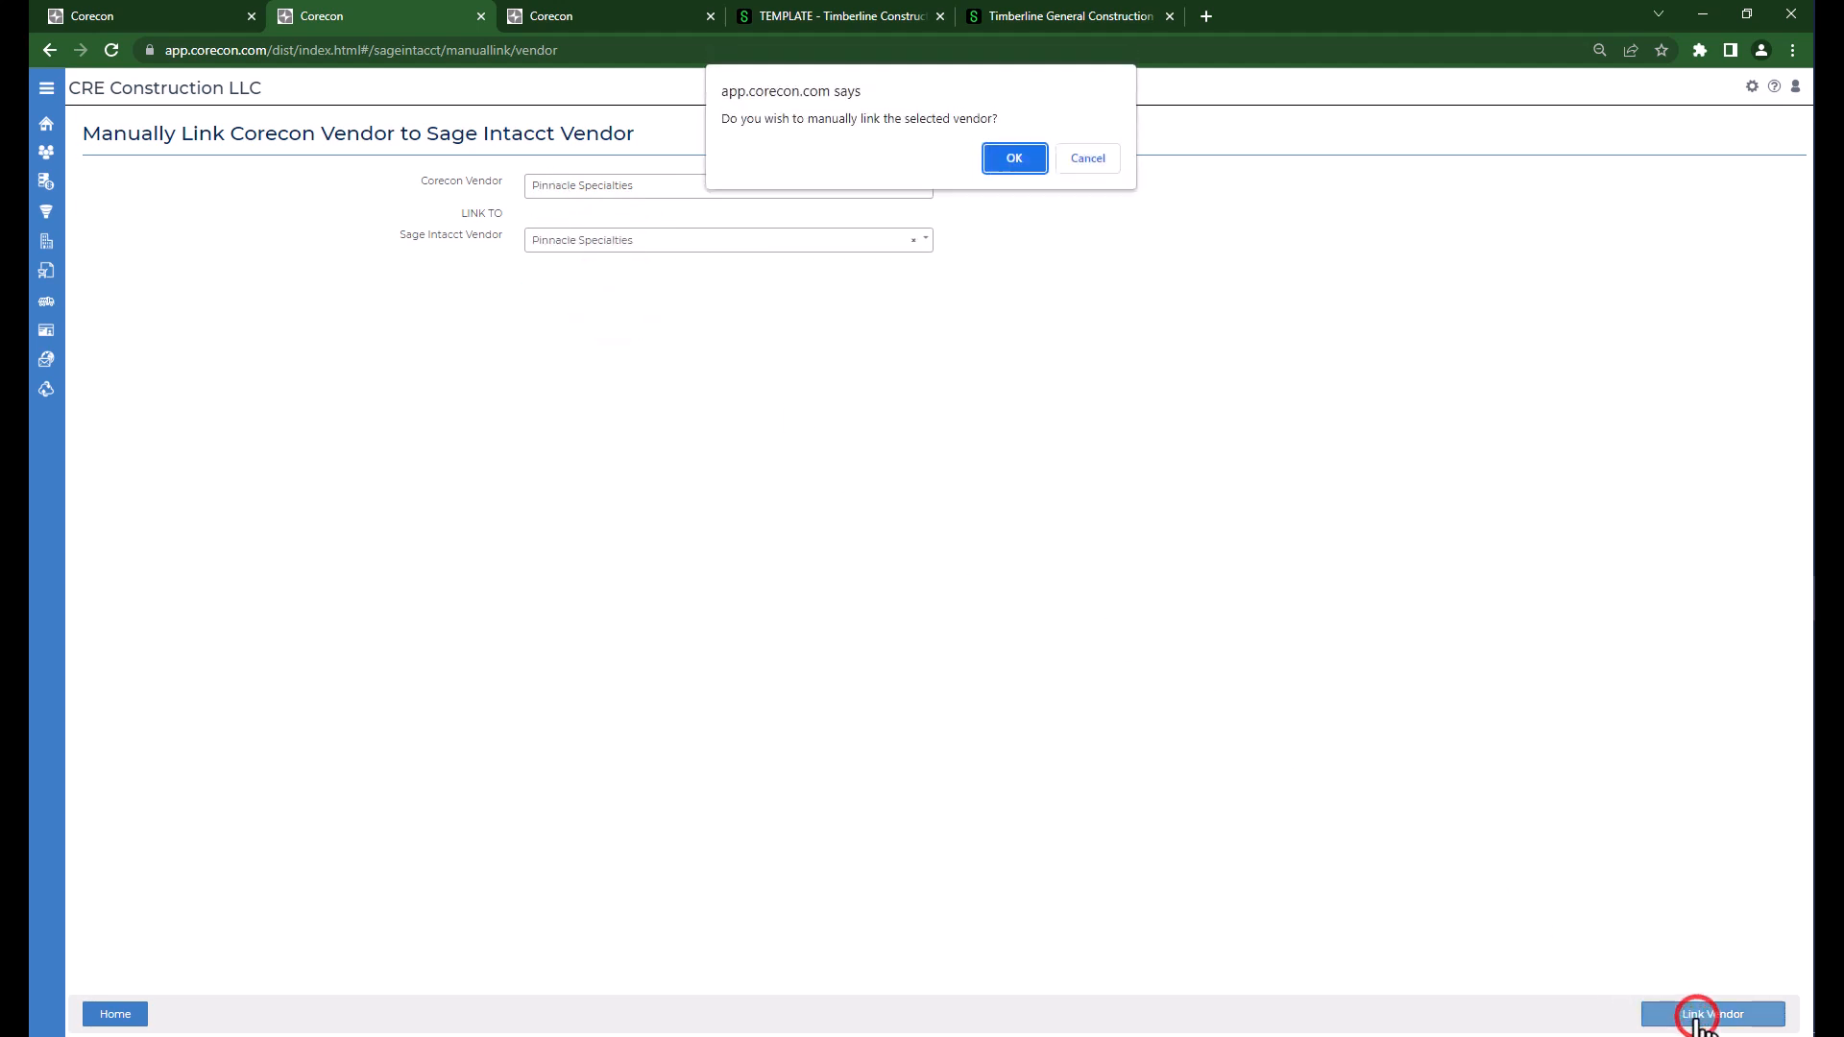
pyautogui.click(1015, 157)
pyautogui.click(1104, 193)
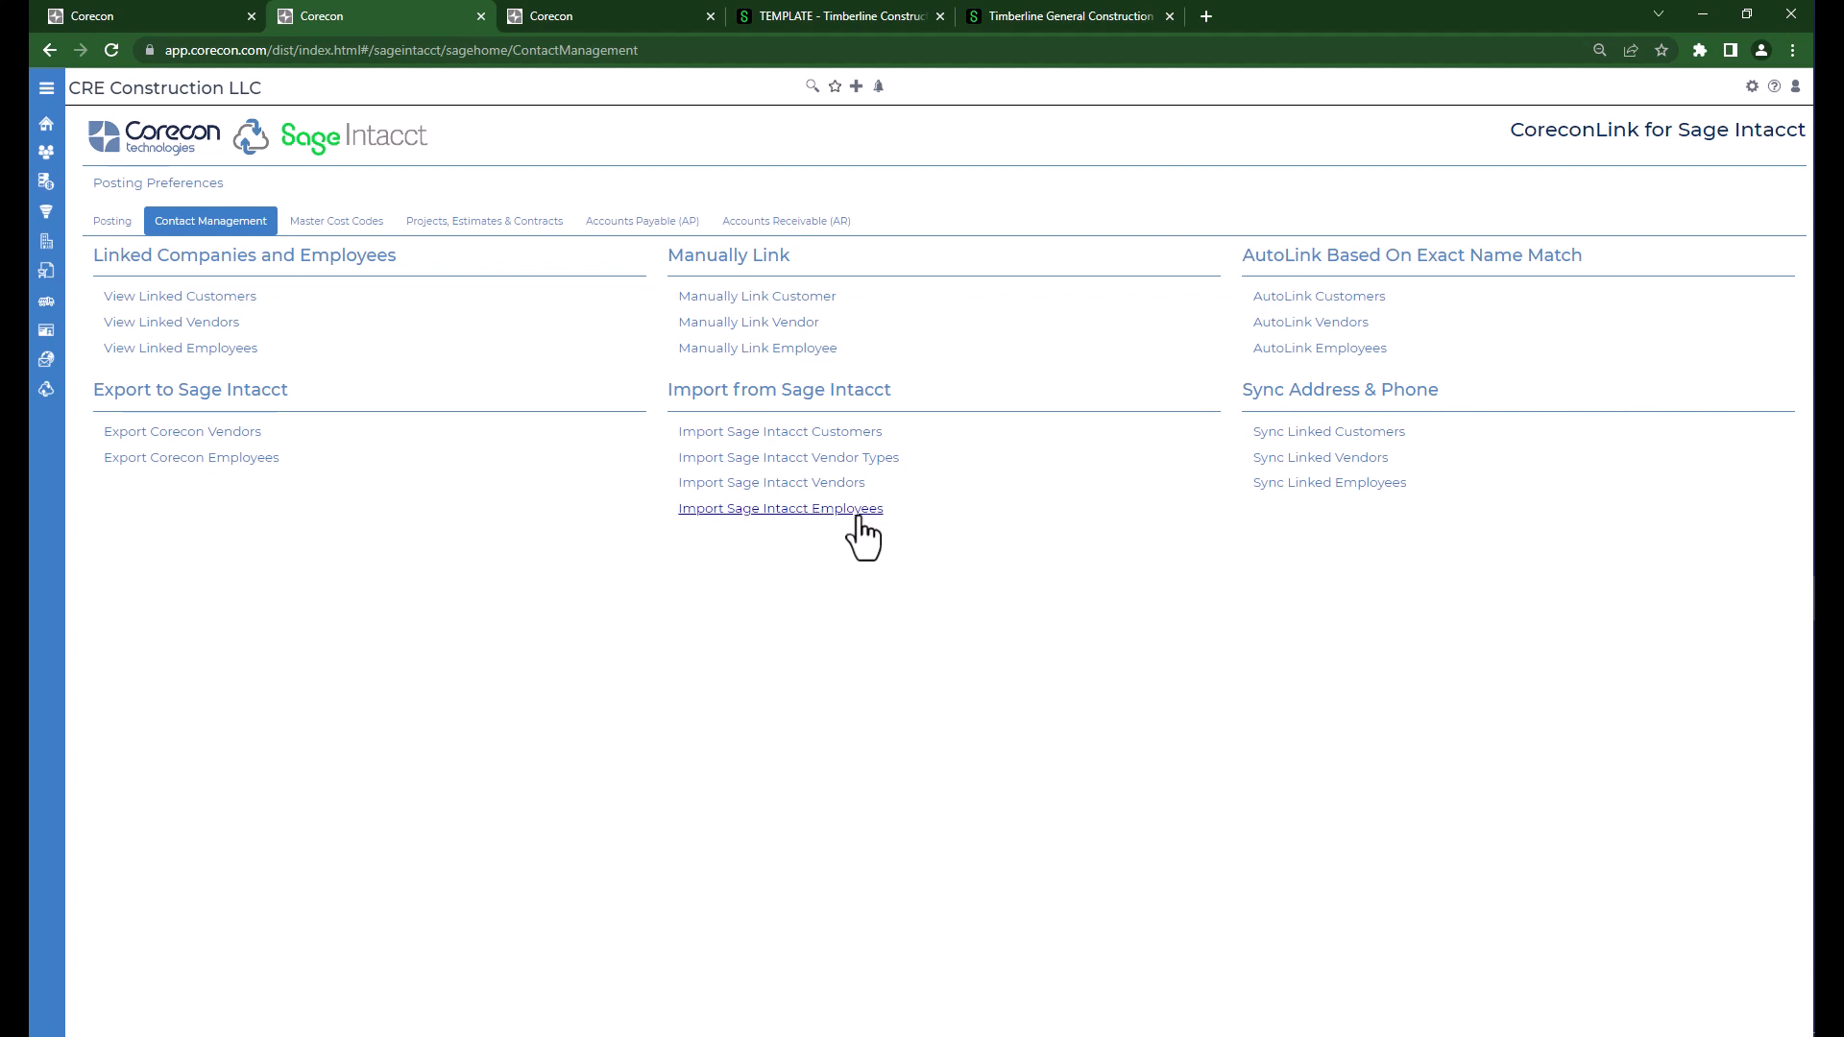
# Step: Review the Sage Intacct vendors available for import, then return to the contact management overview
pyautogui.click(795, 483)
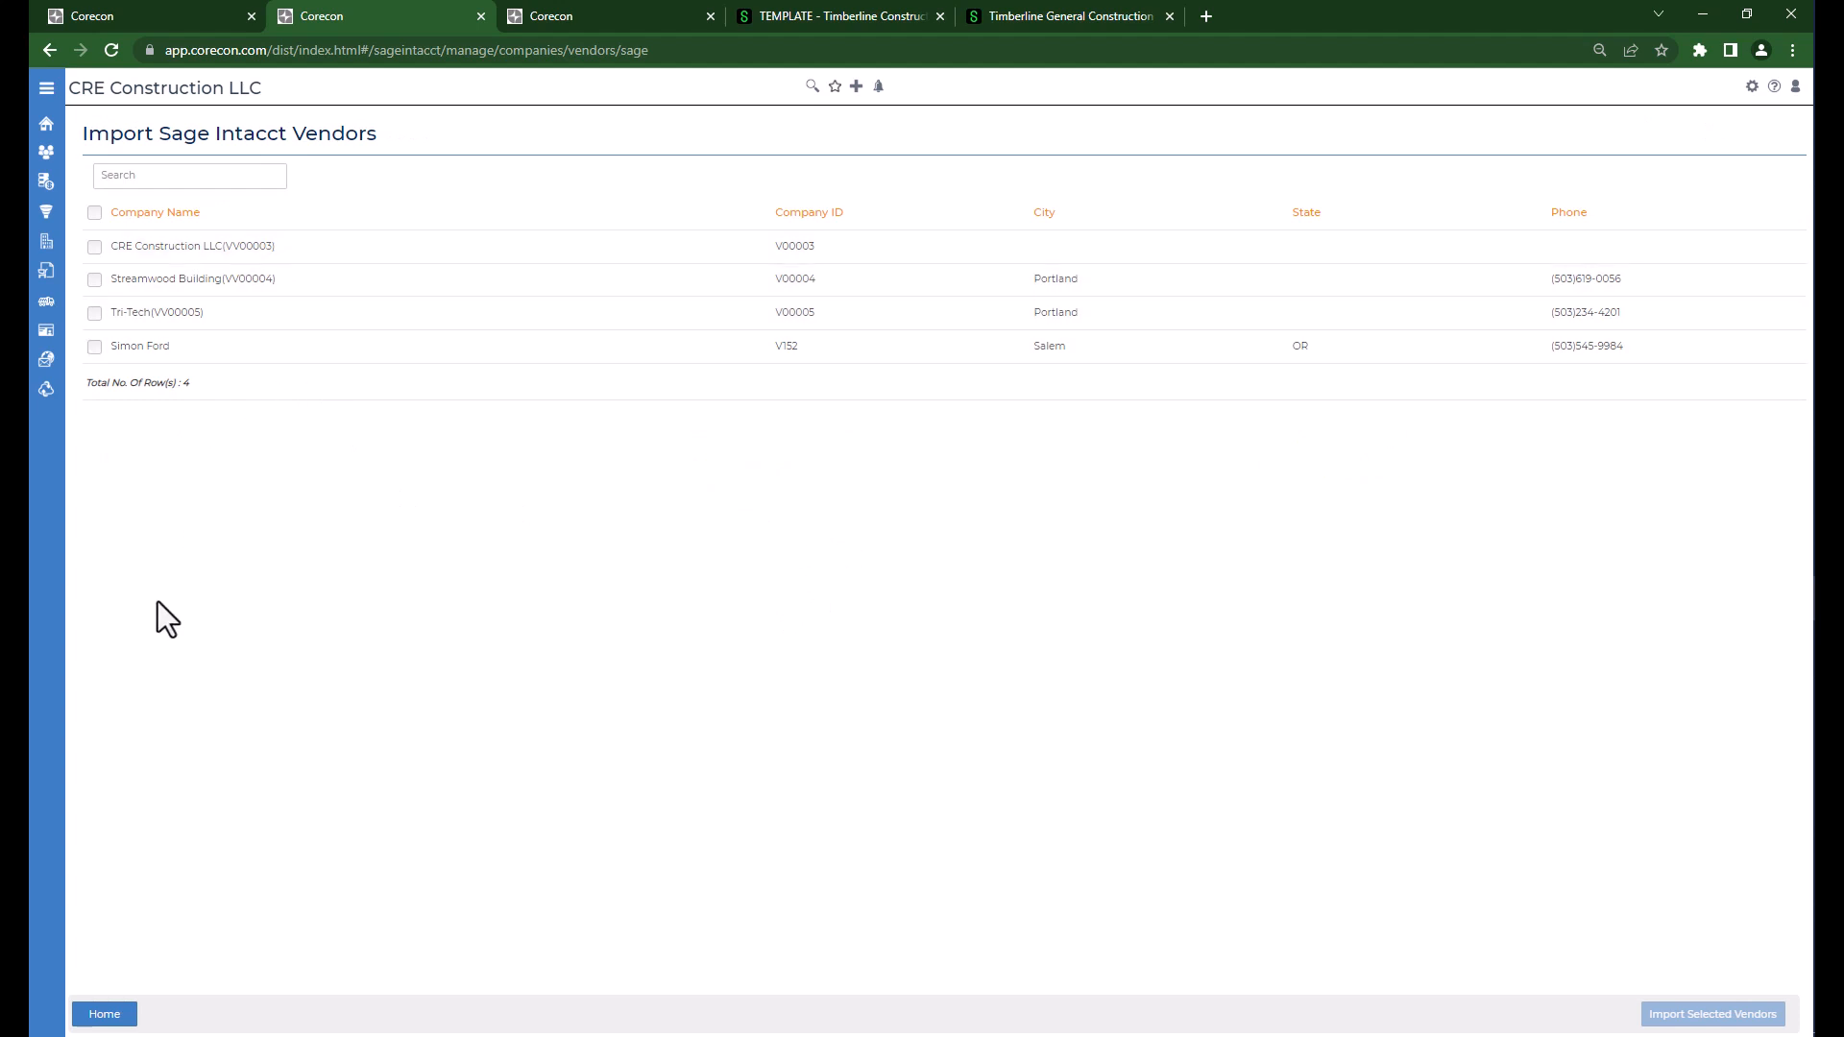
pyautogui.click(103, 1017)
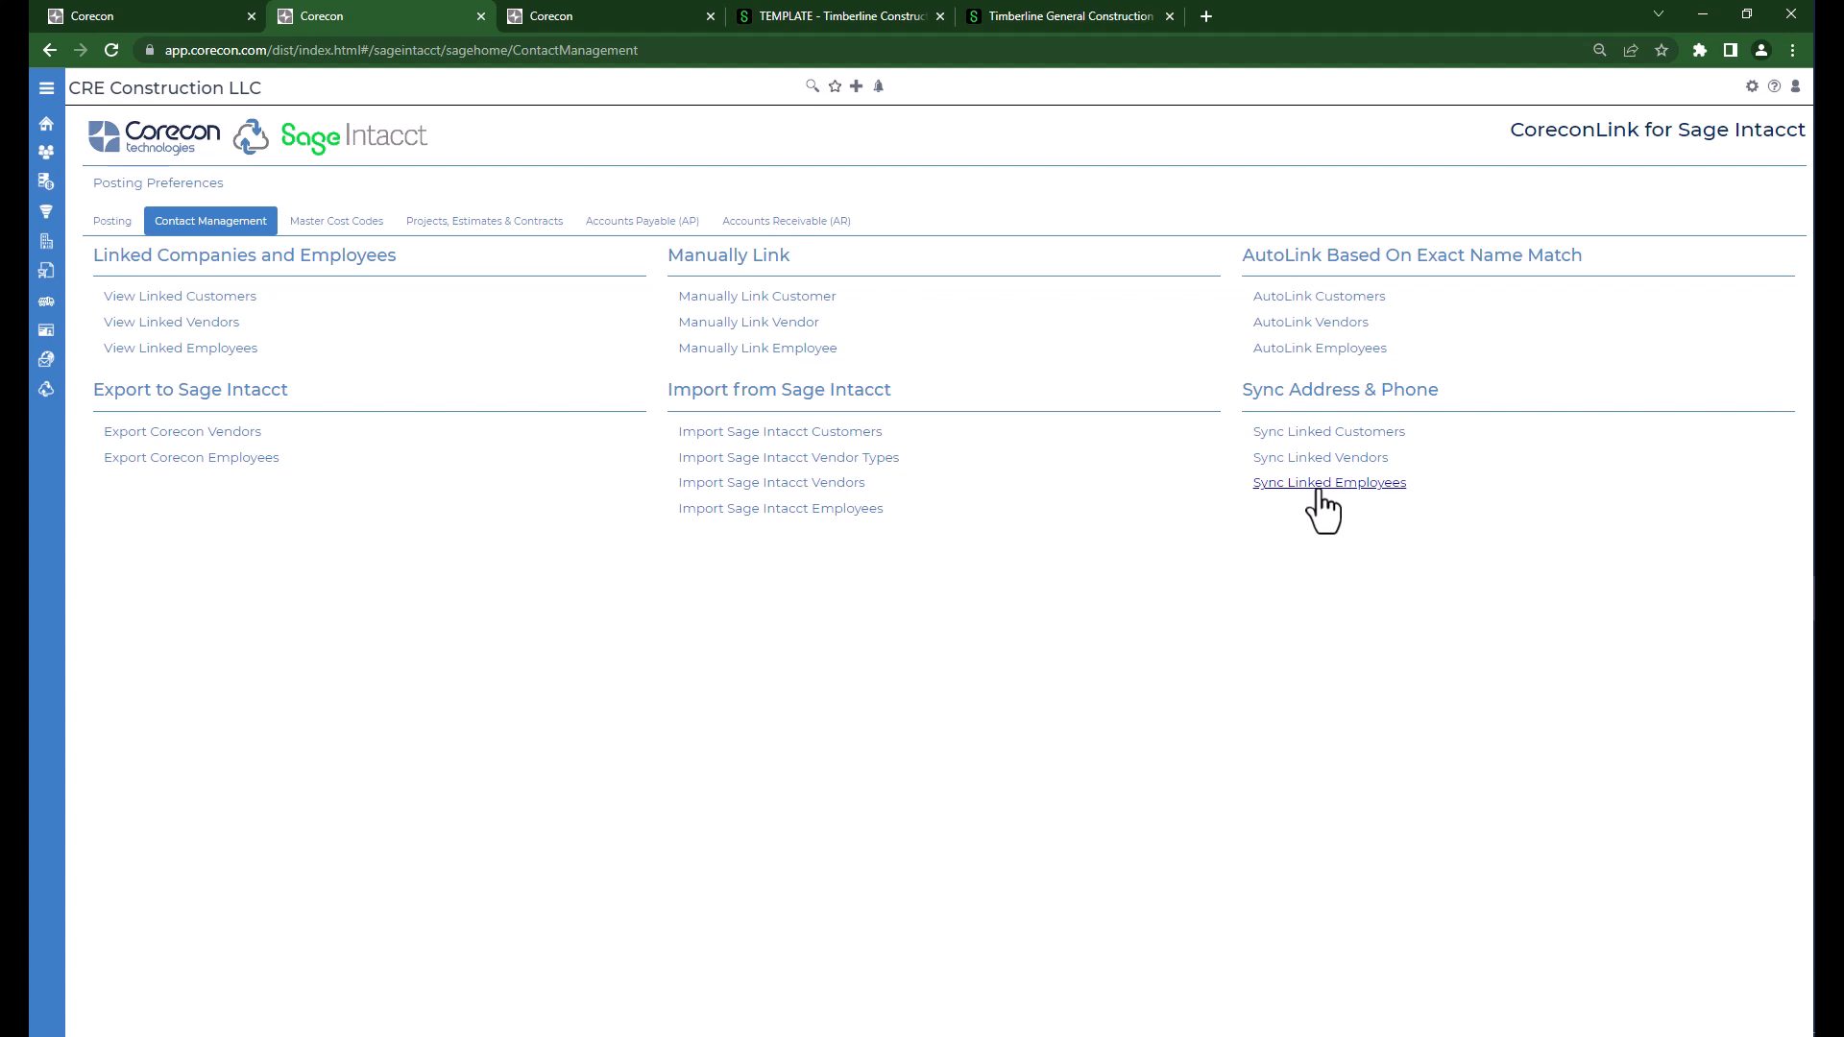
# Step: Examine the master cost codes, including the subcodes of Existing Conditions, Concrete and Carry Costs
pyautogui.click(336, 227)
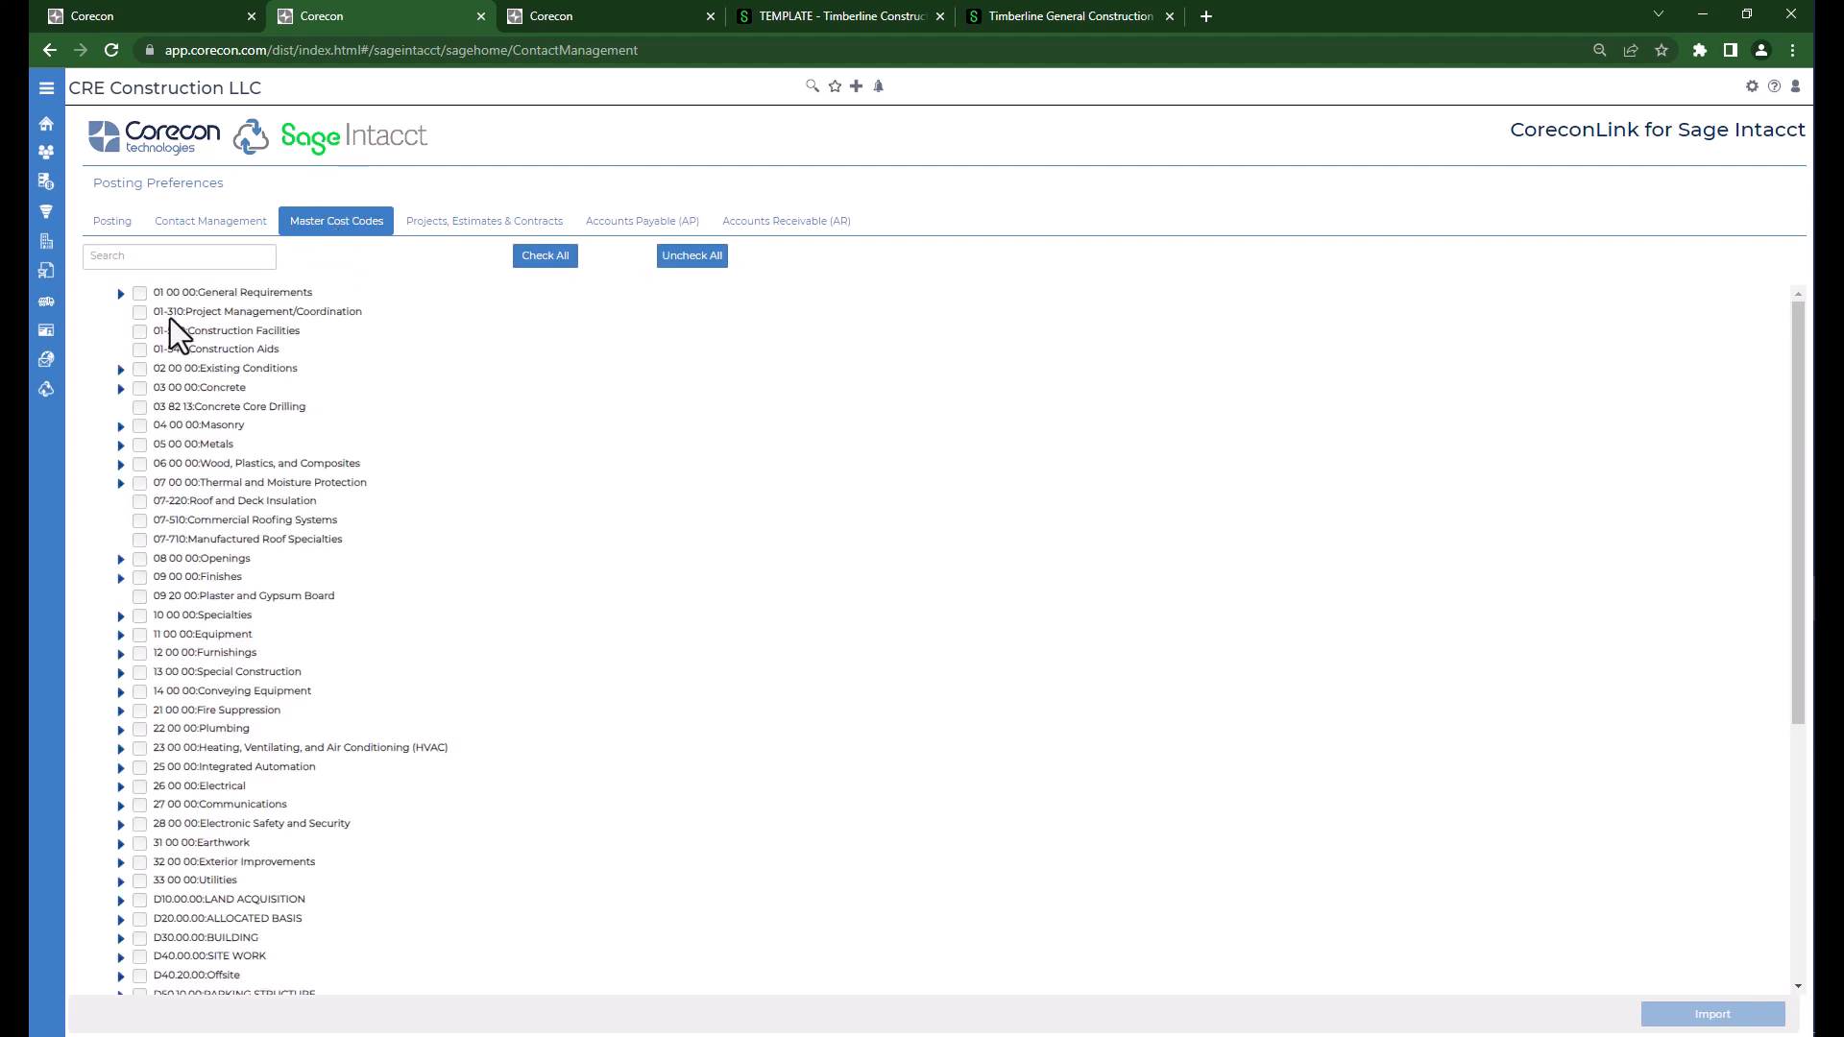
pyautogui.scroll(-4, 392, 721)
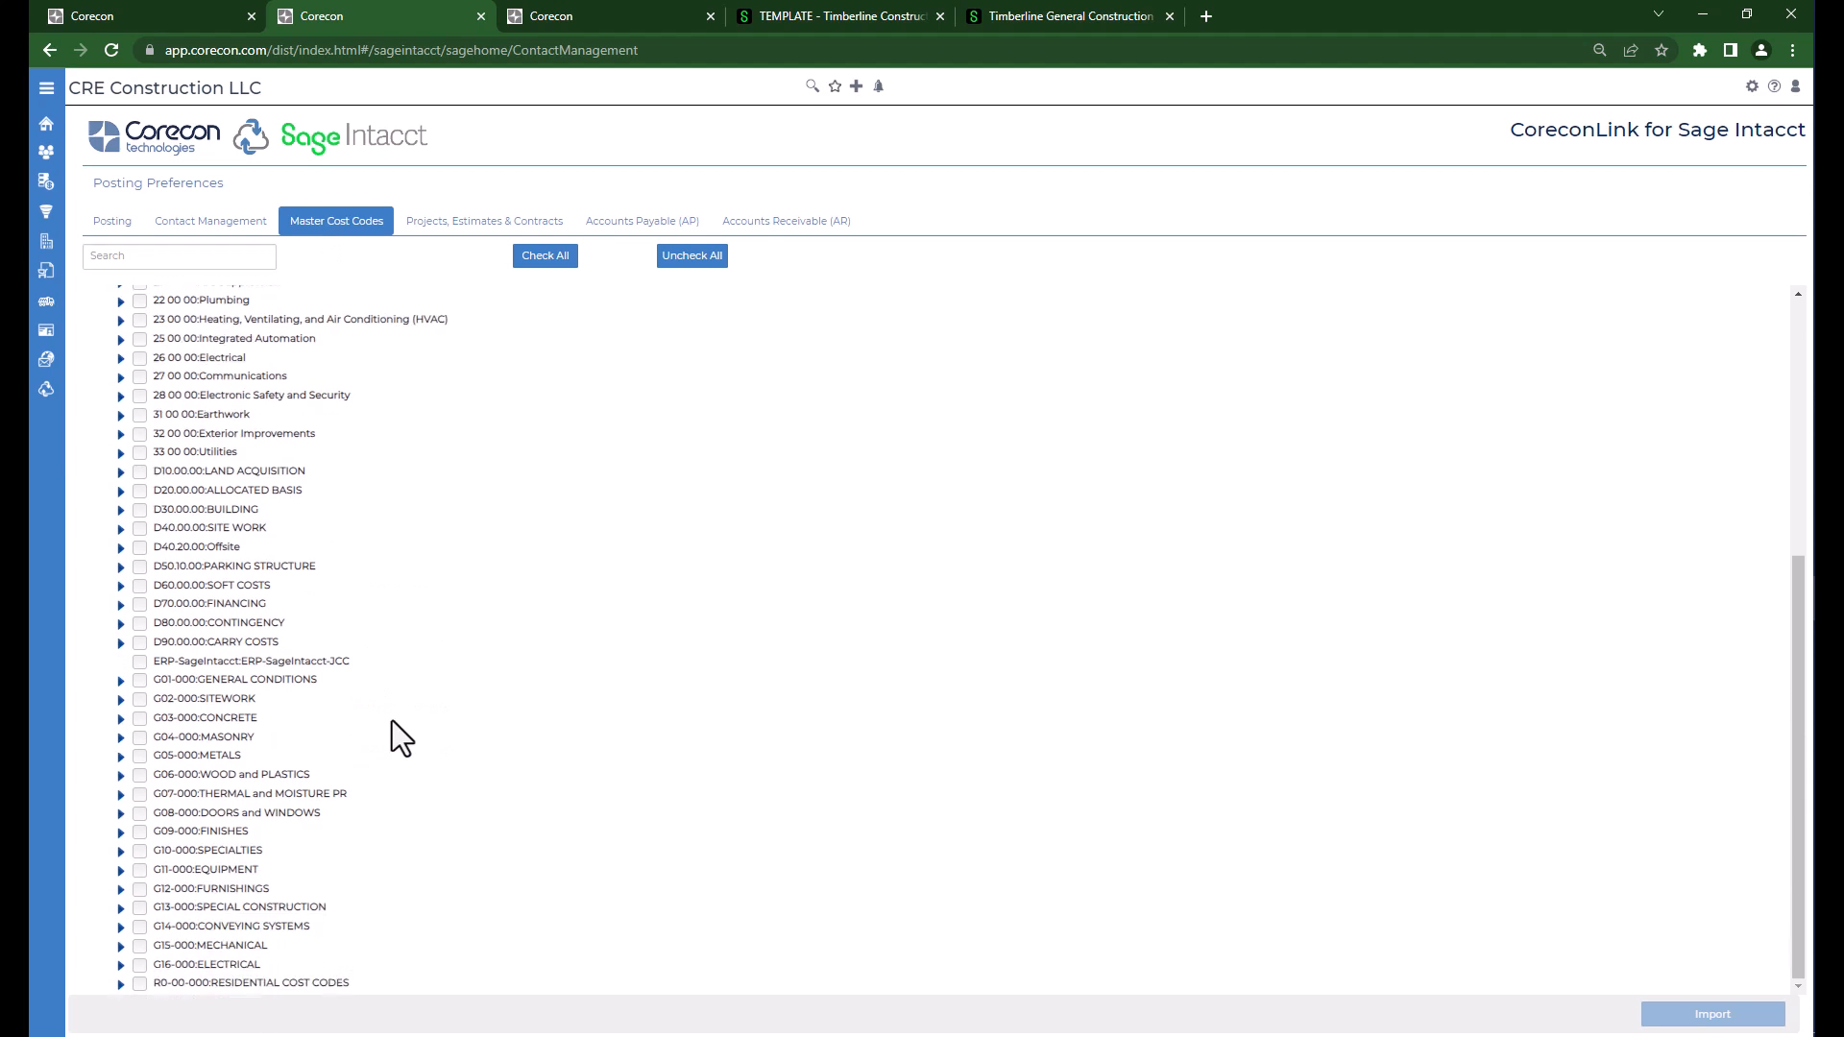
pyautogui.scroll(4, 392, 721)
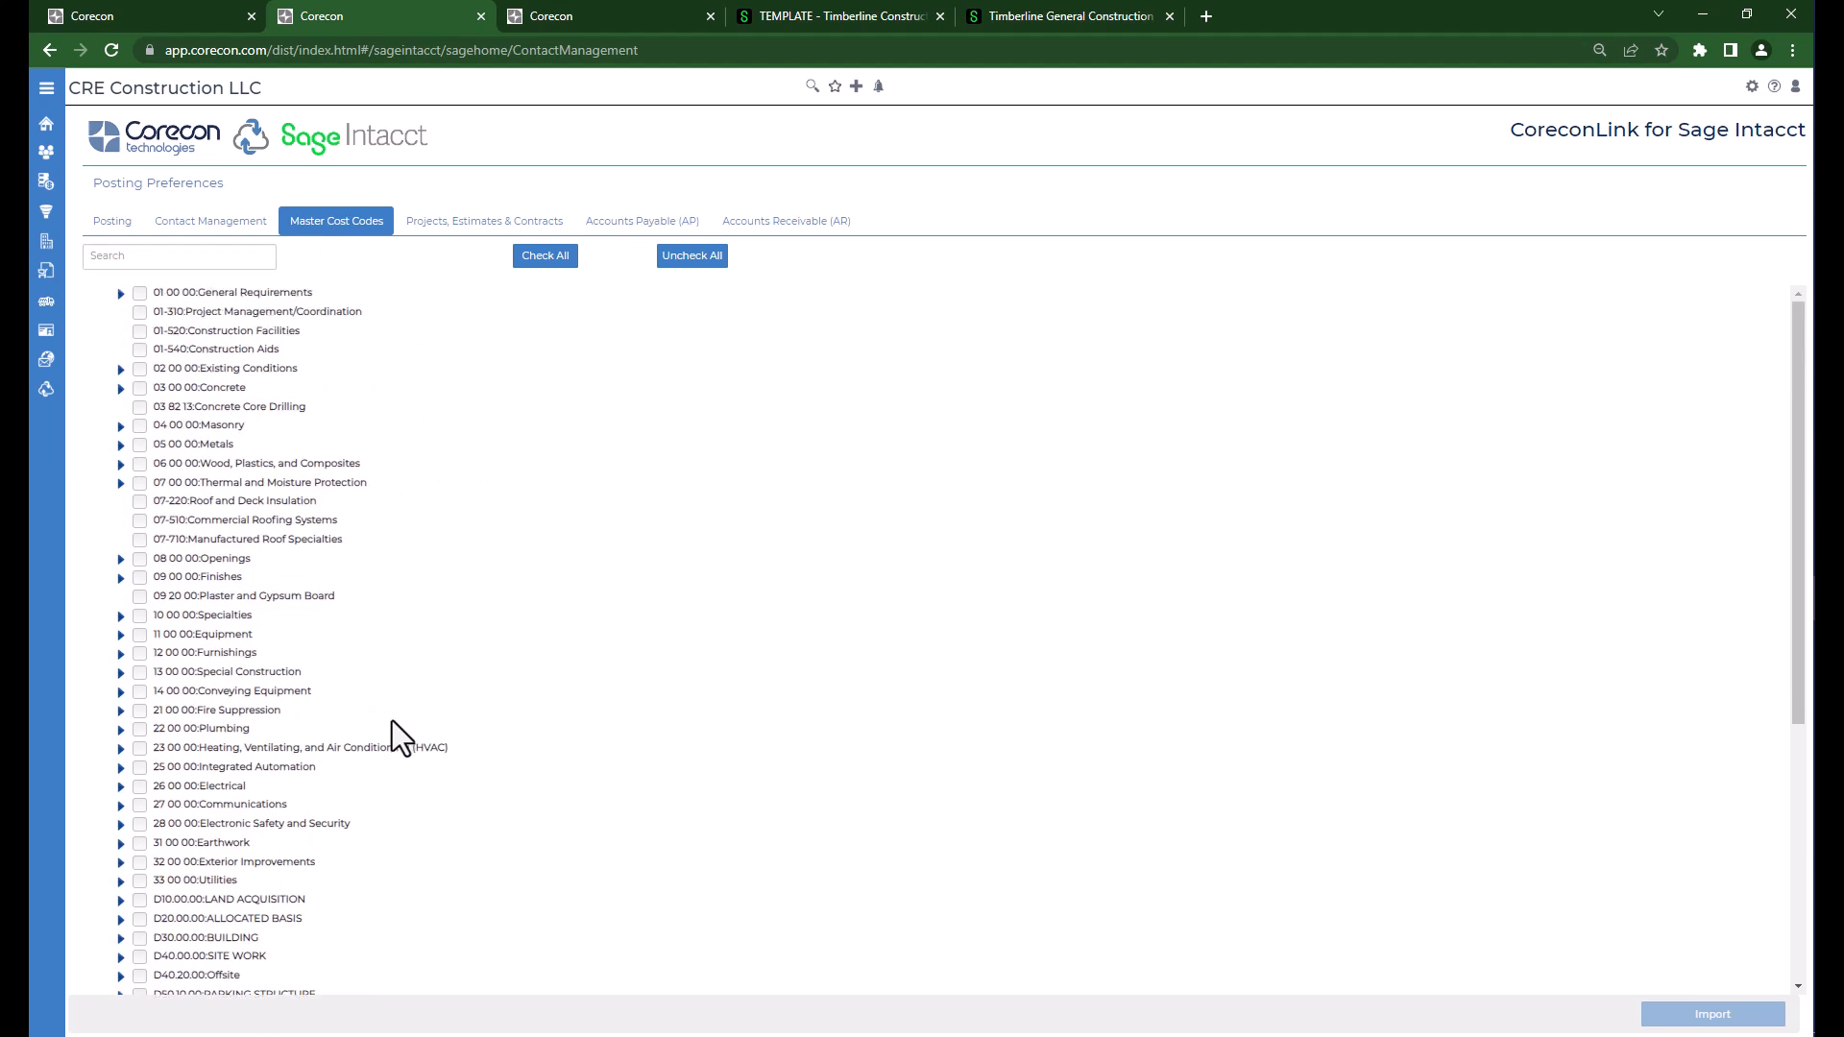
pyautogui.click(121, 369)
pyautogui.scroll(-3, 534, 532)
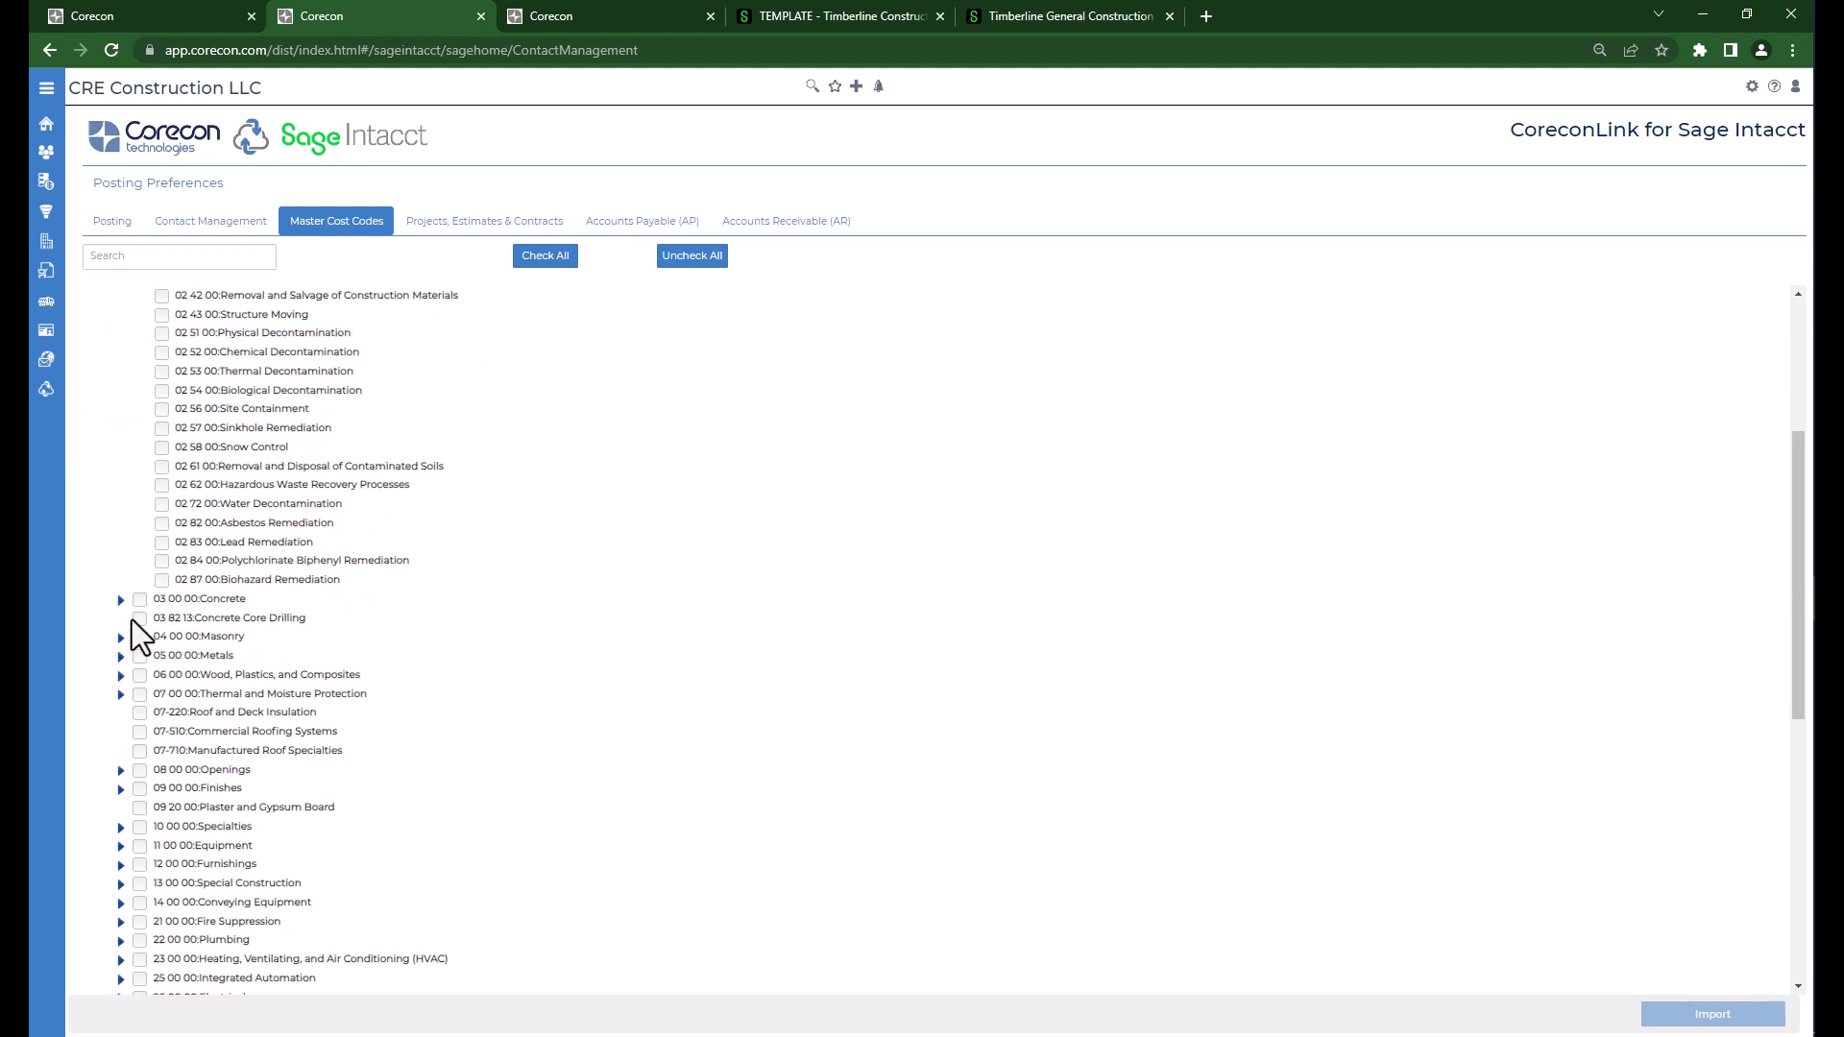
pyautogui.click(121, 600)
pyautogui.scroll(-3, 660, 711)
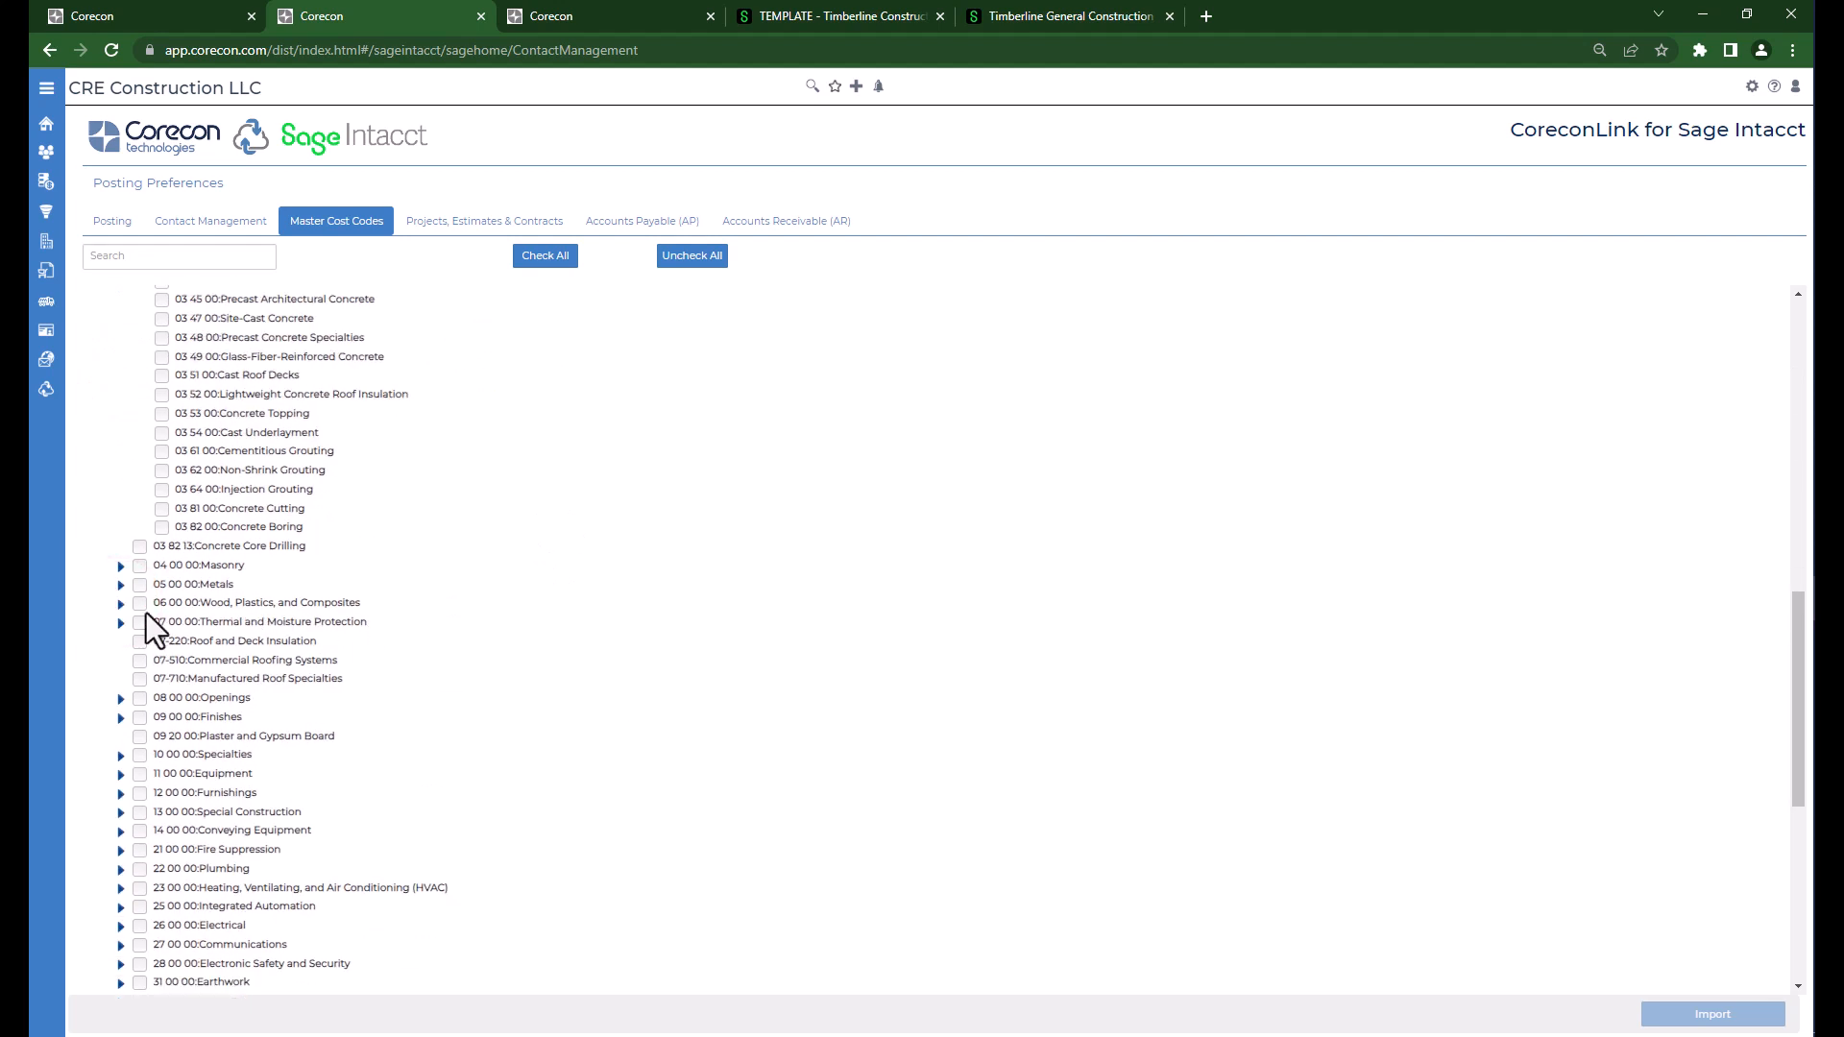
pyautogui.scroll(-5, 561, 805)
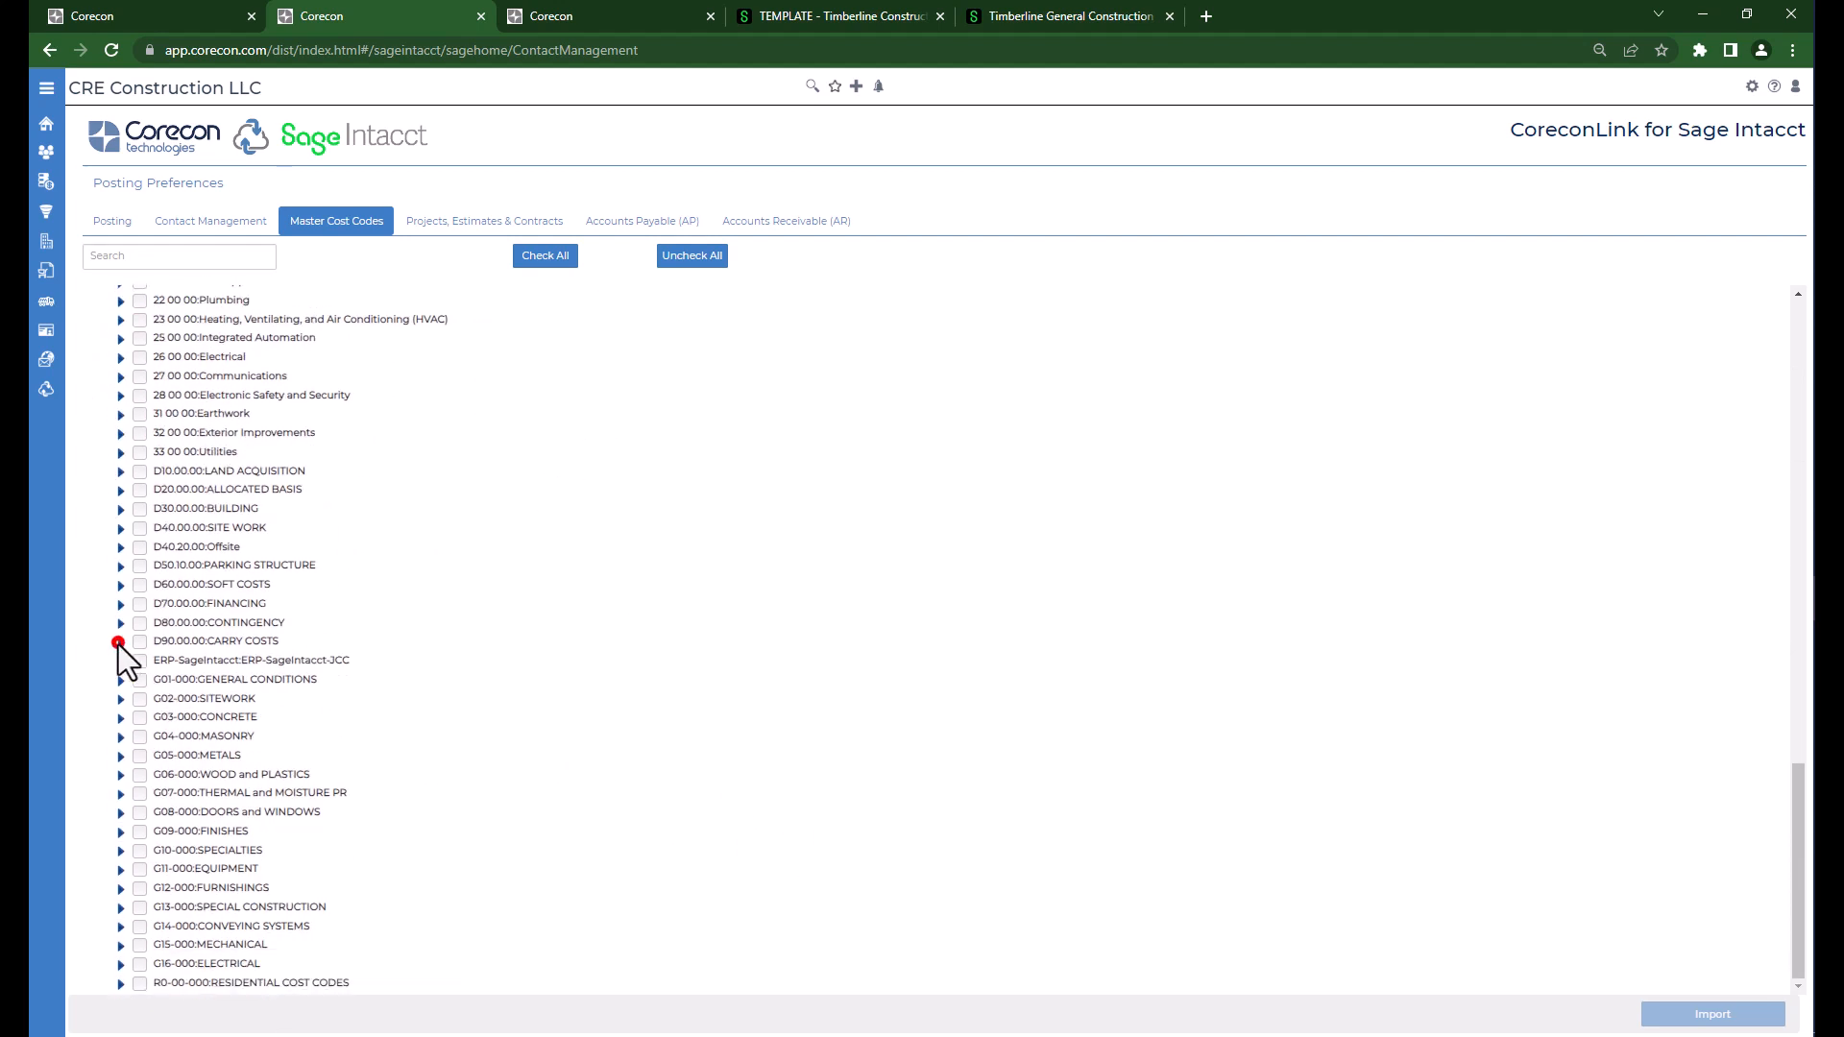
pyautogui.click(120, 642)
pyautogui.scroll(-1, 505, 717)
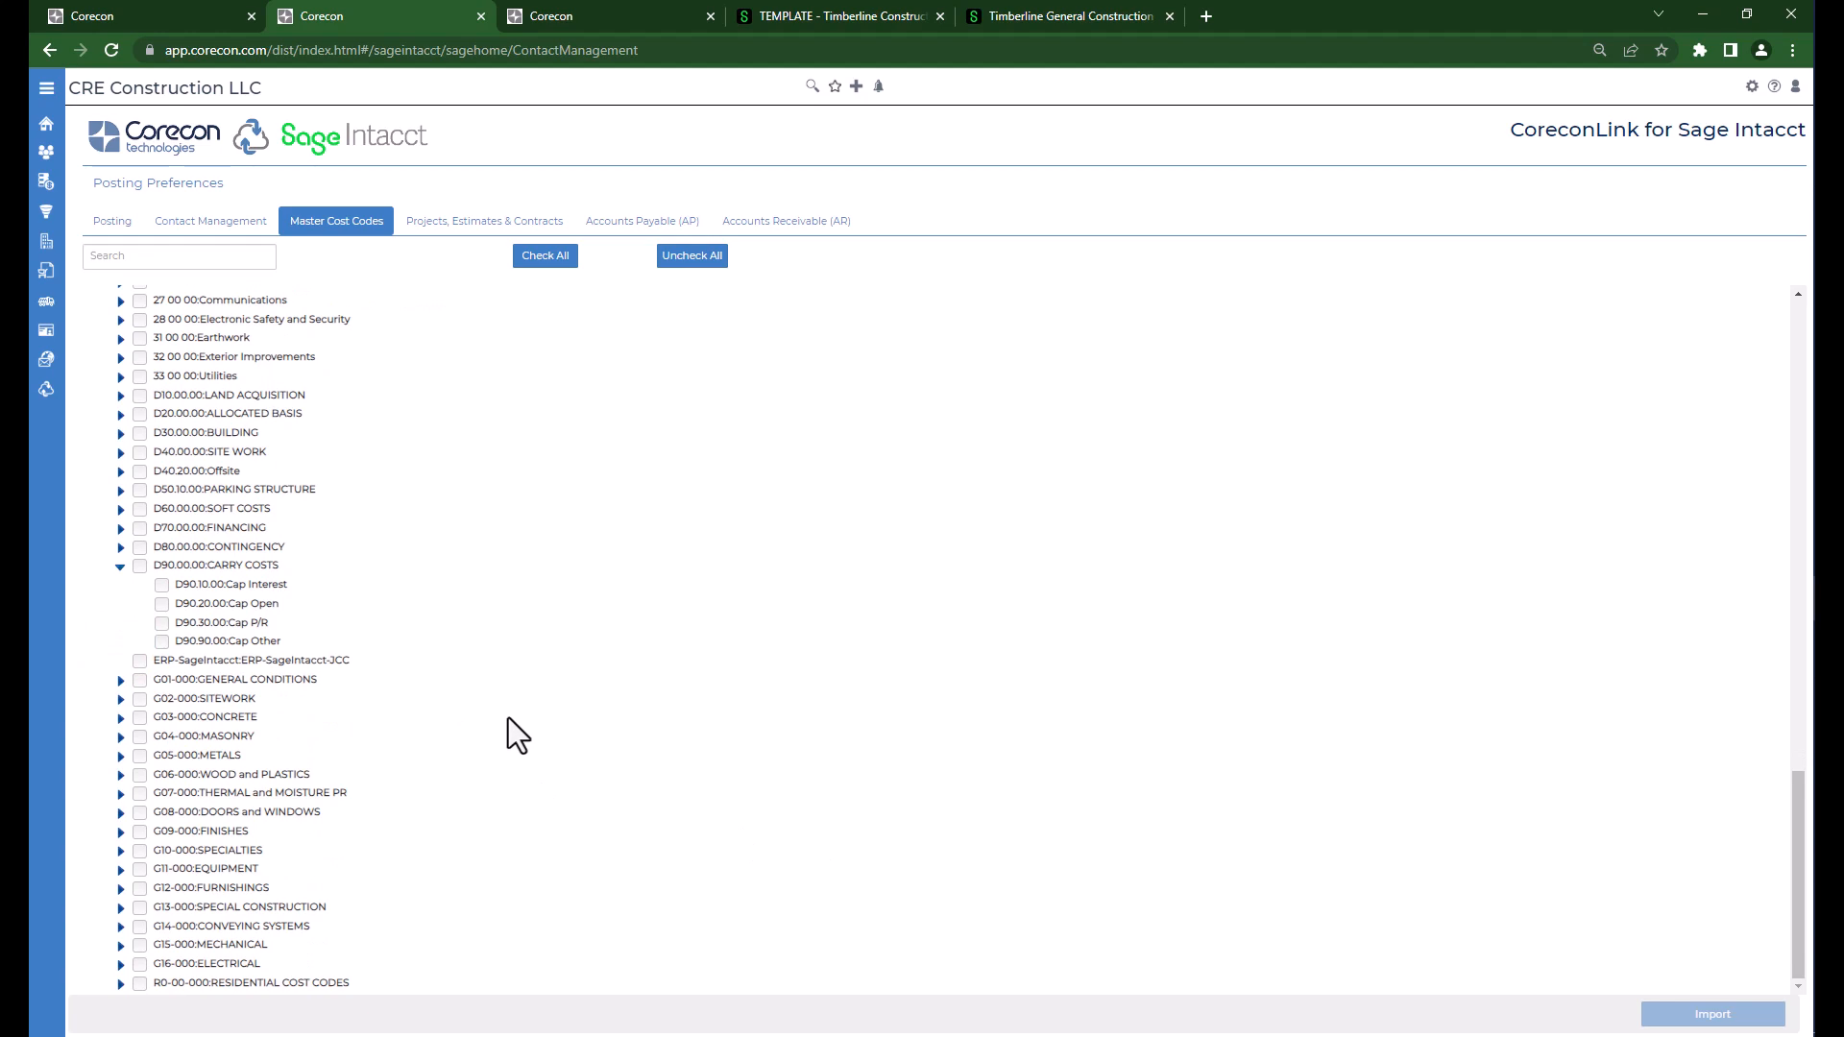
pyautogui.scroll(20, 509, 719)
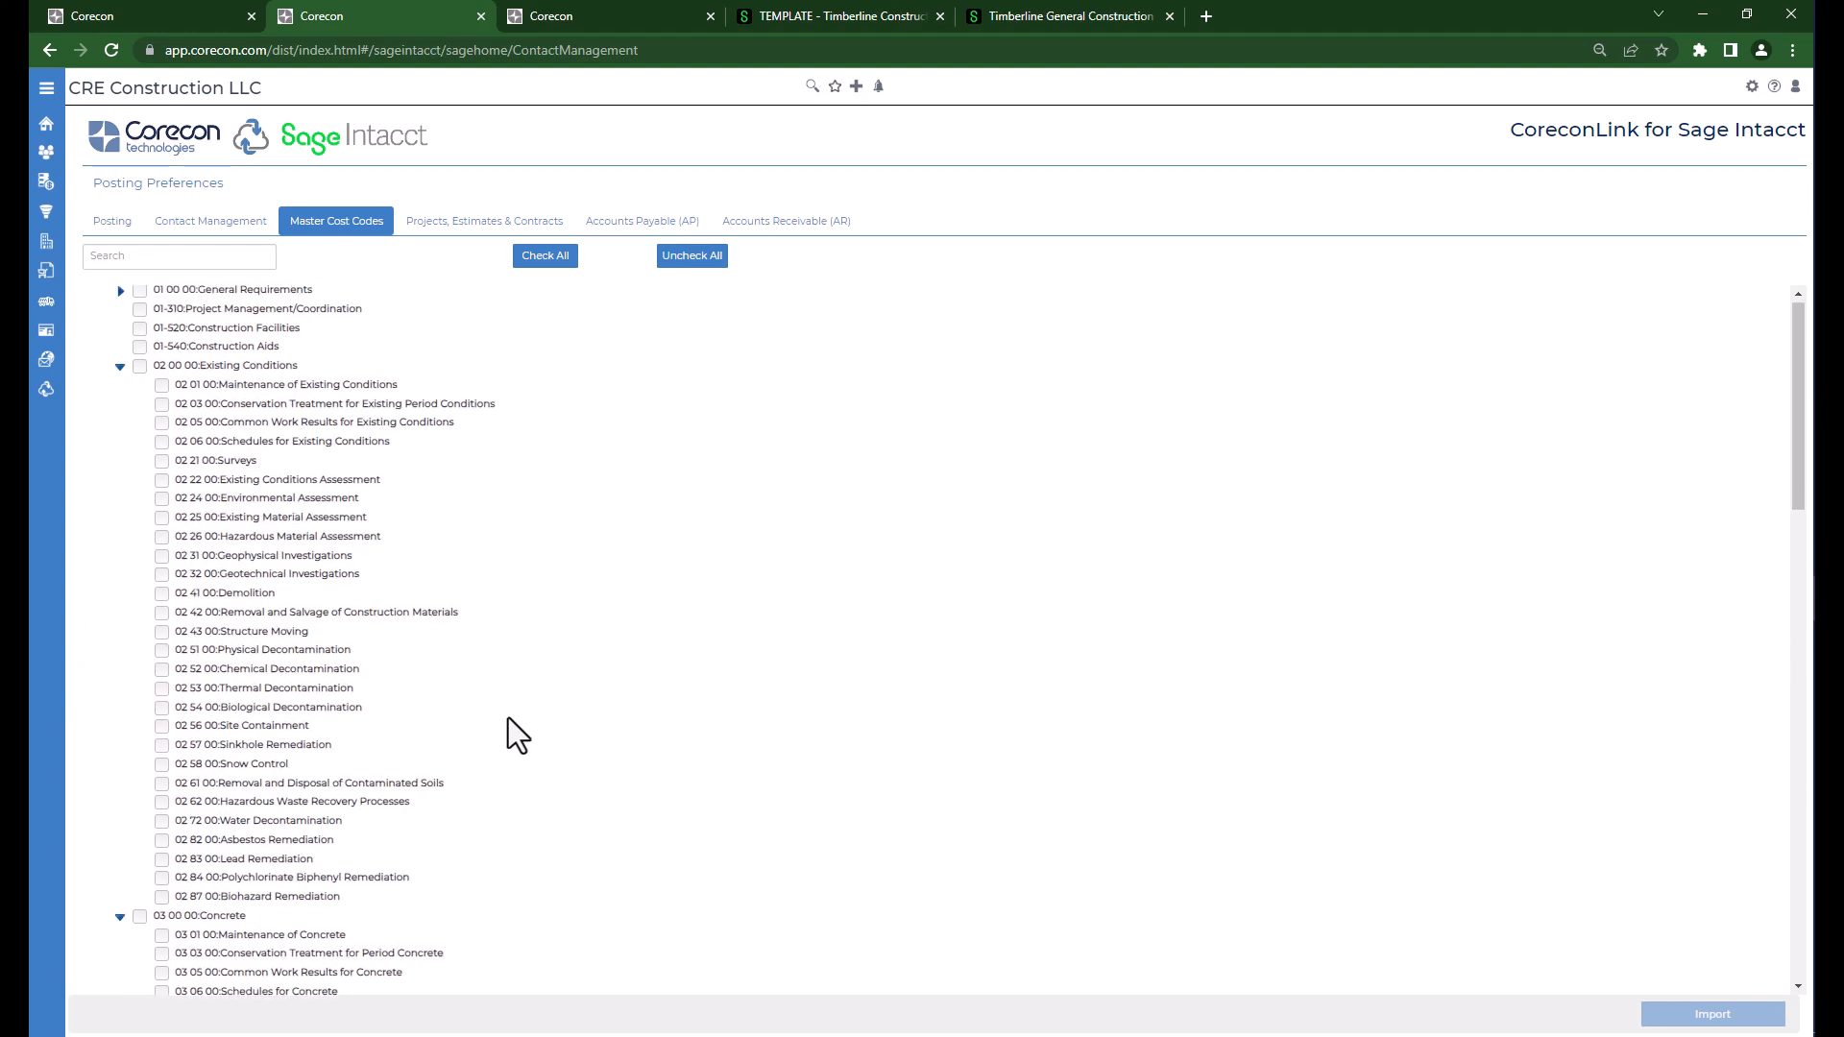
pyautogui.click(120, 366)
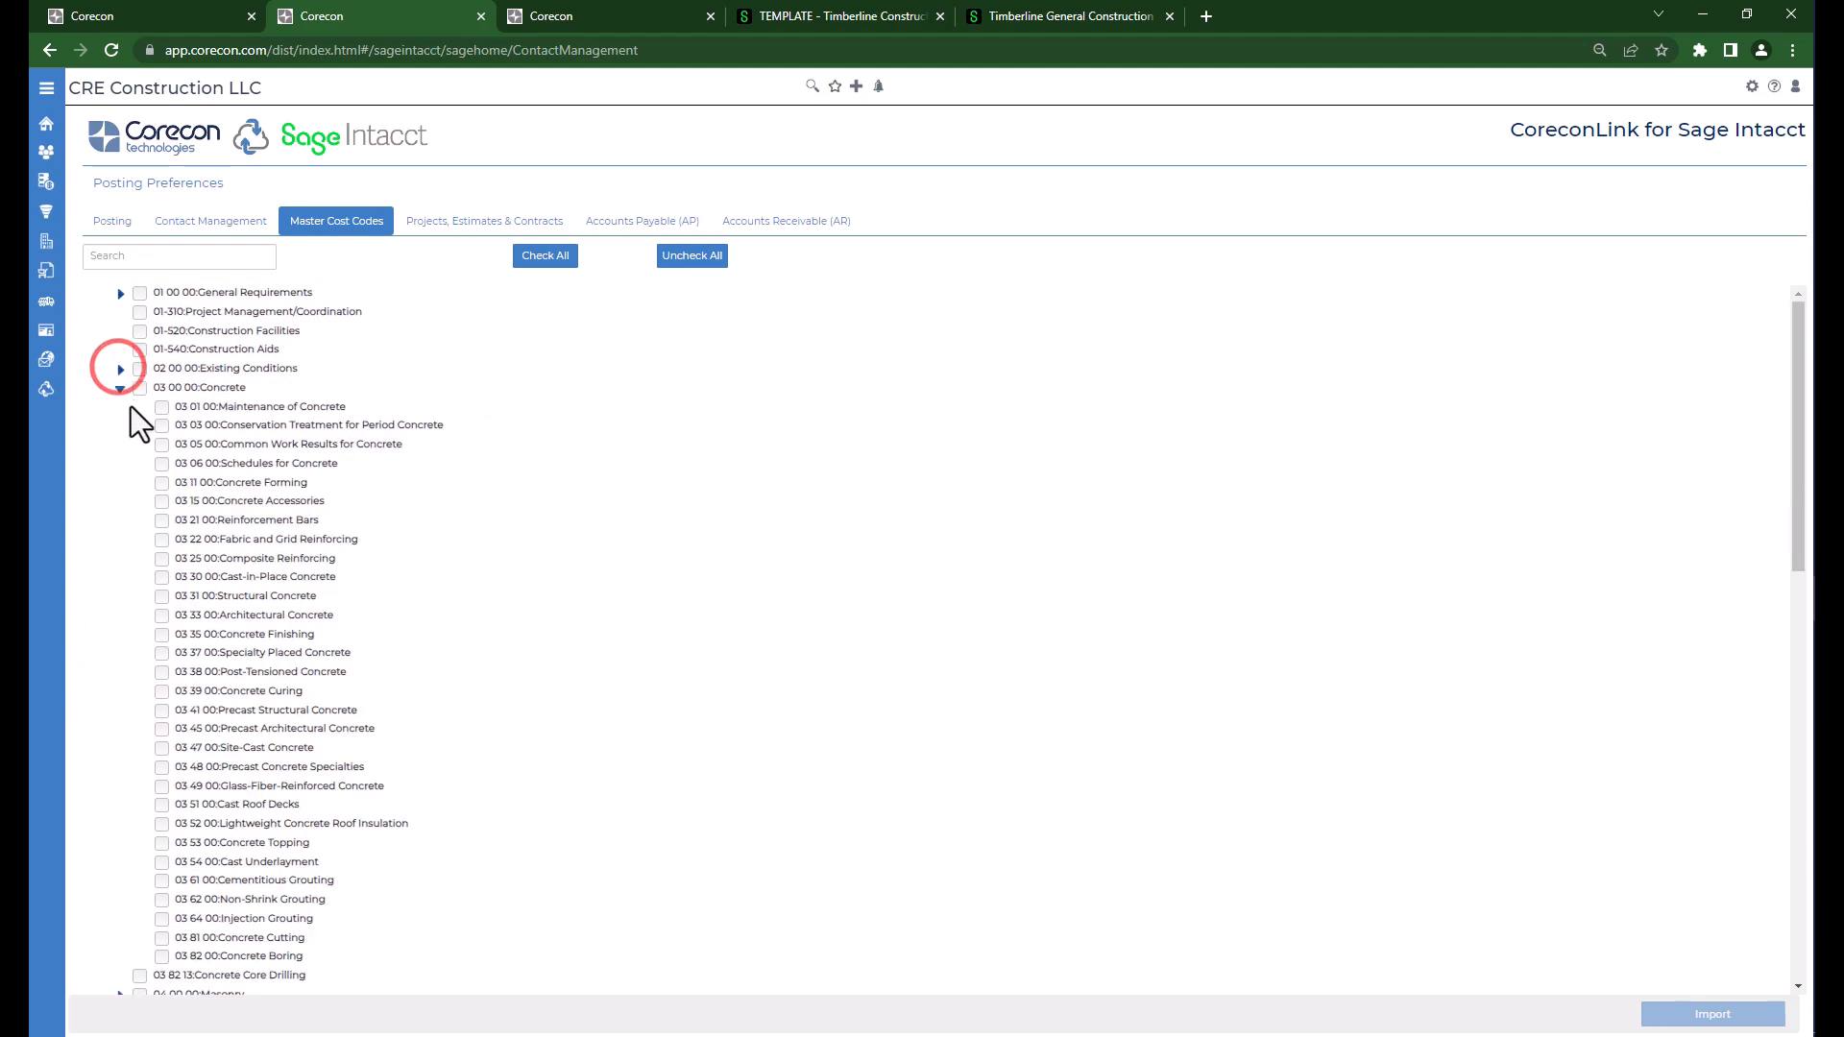
pyautogui.click(120, 388)
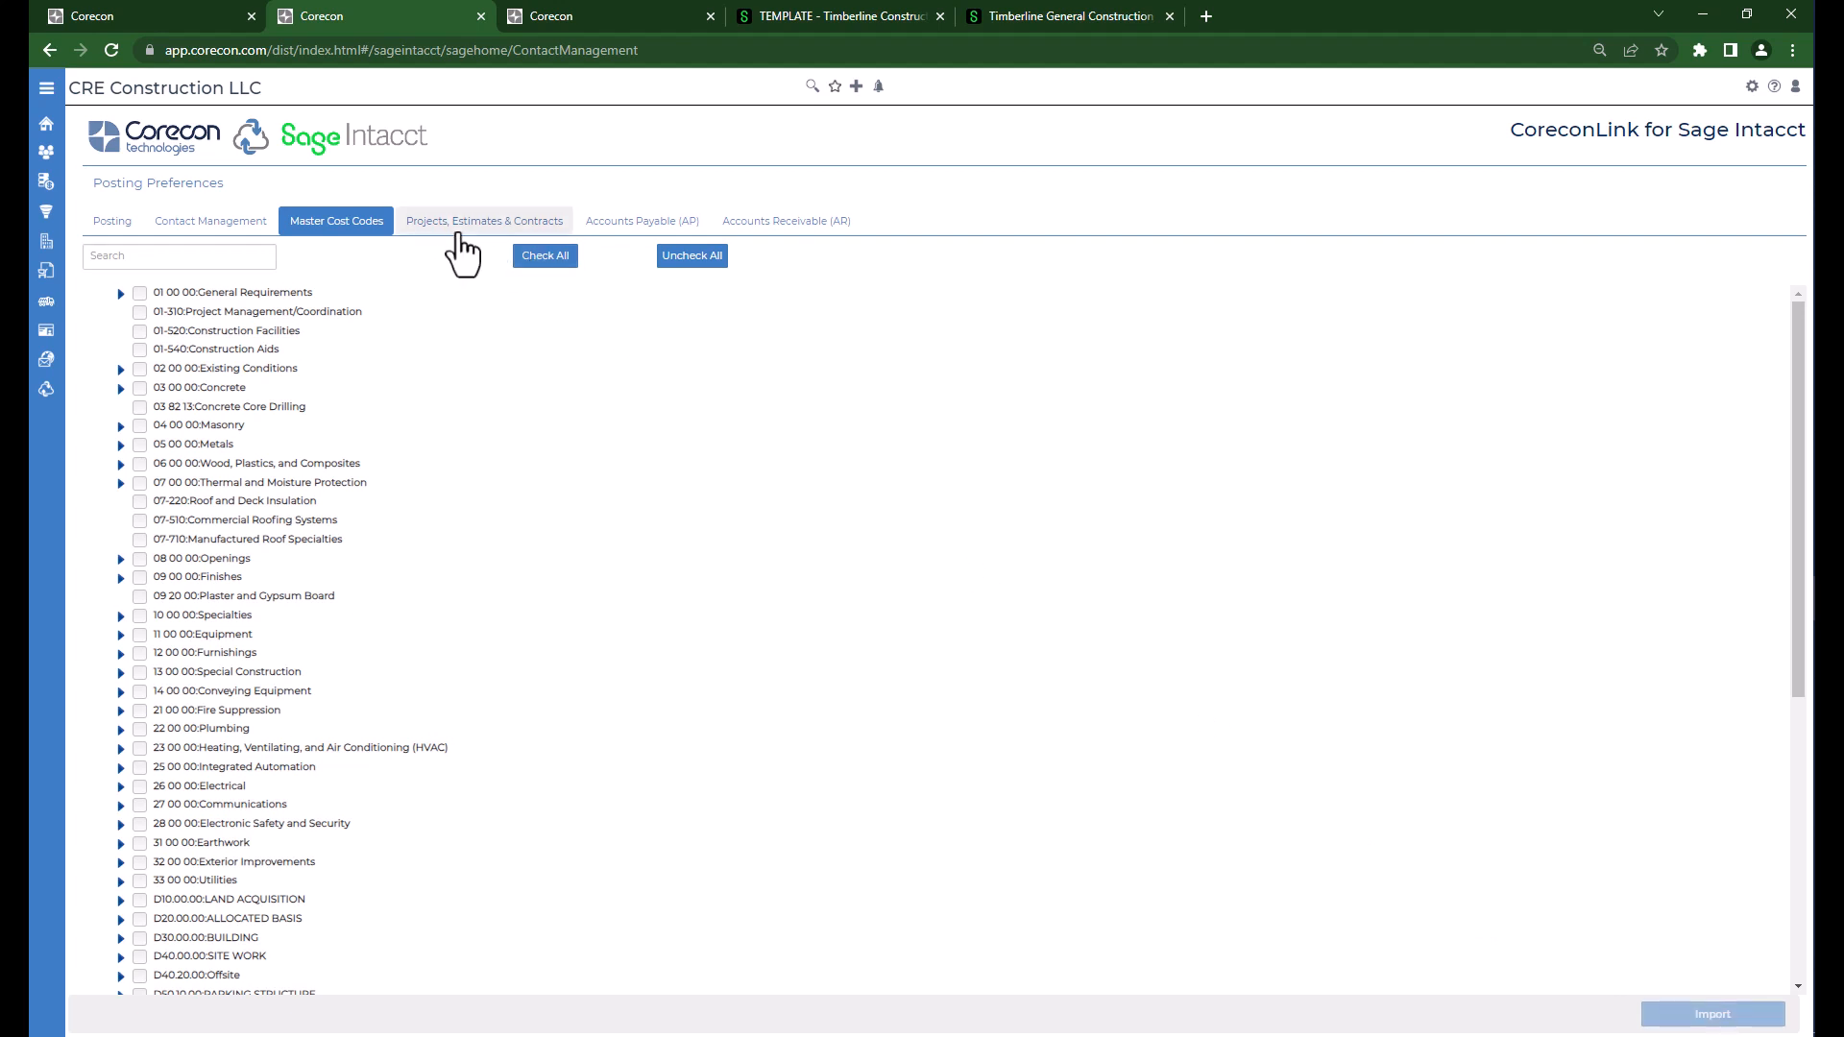
# Step: Review the posted, marked-as-posted and not-posted lists of projects and prime contracts, returning to the overview after each
pyautogui.click(437, 221)
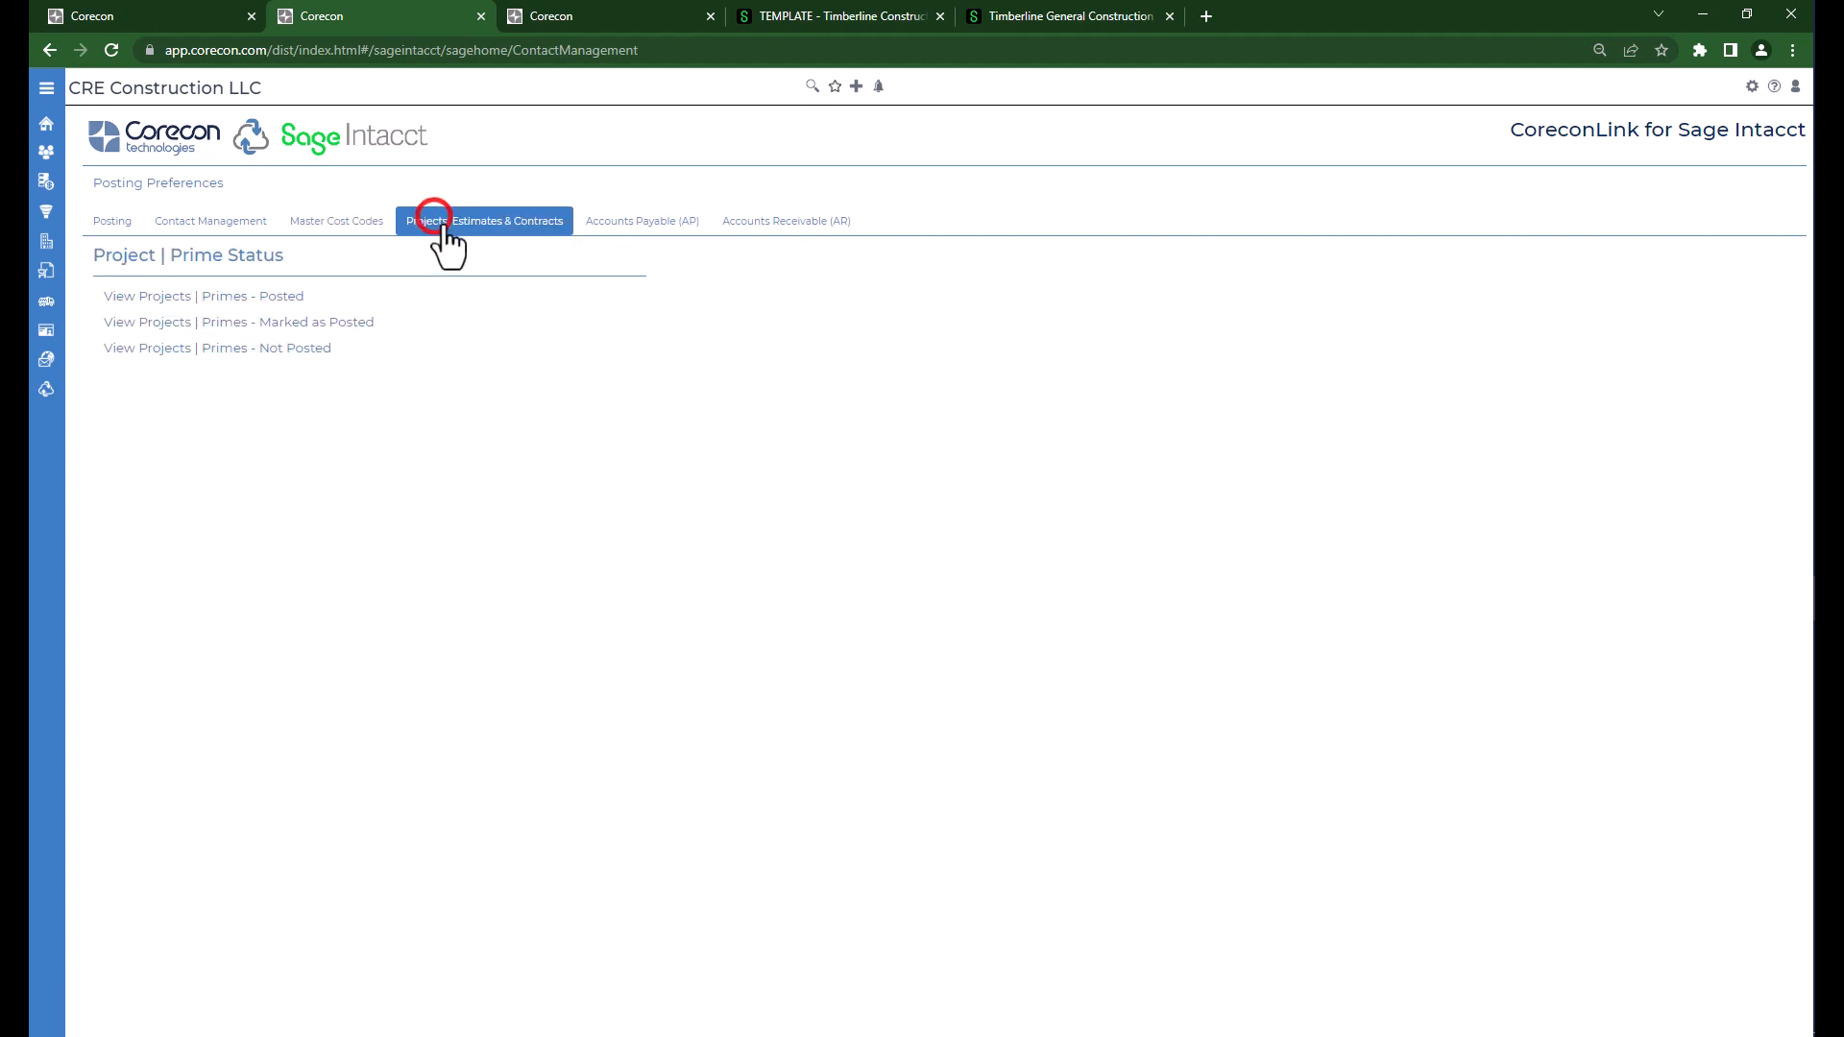
pyautogui.click(221, 299)
pyautogui.click(362, 292)
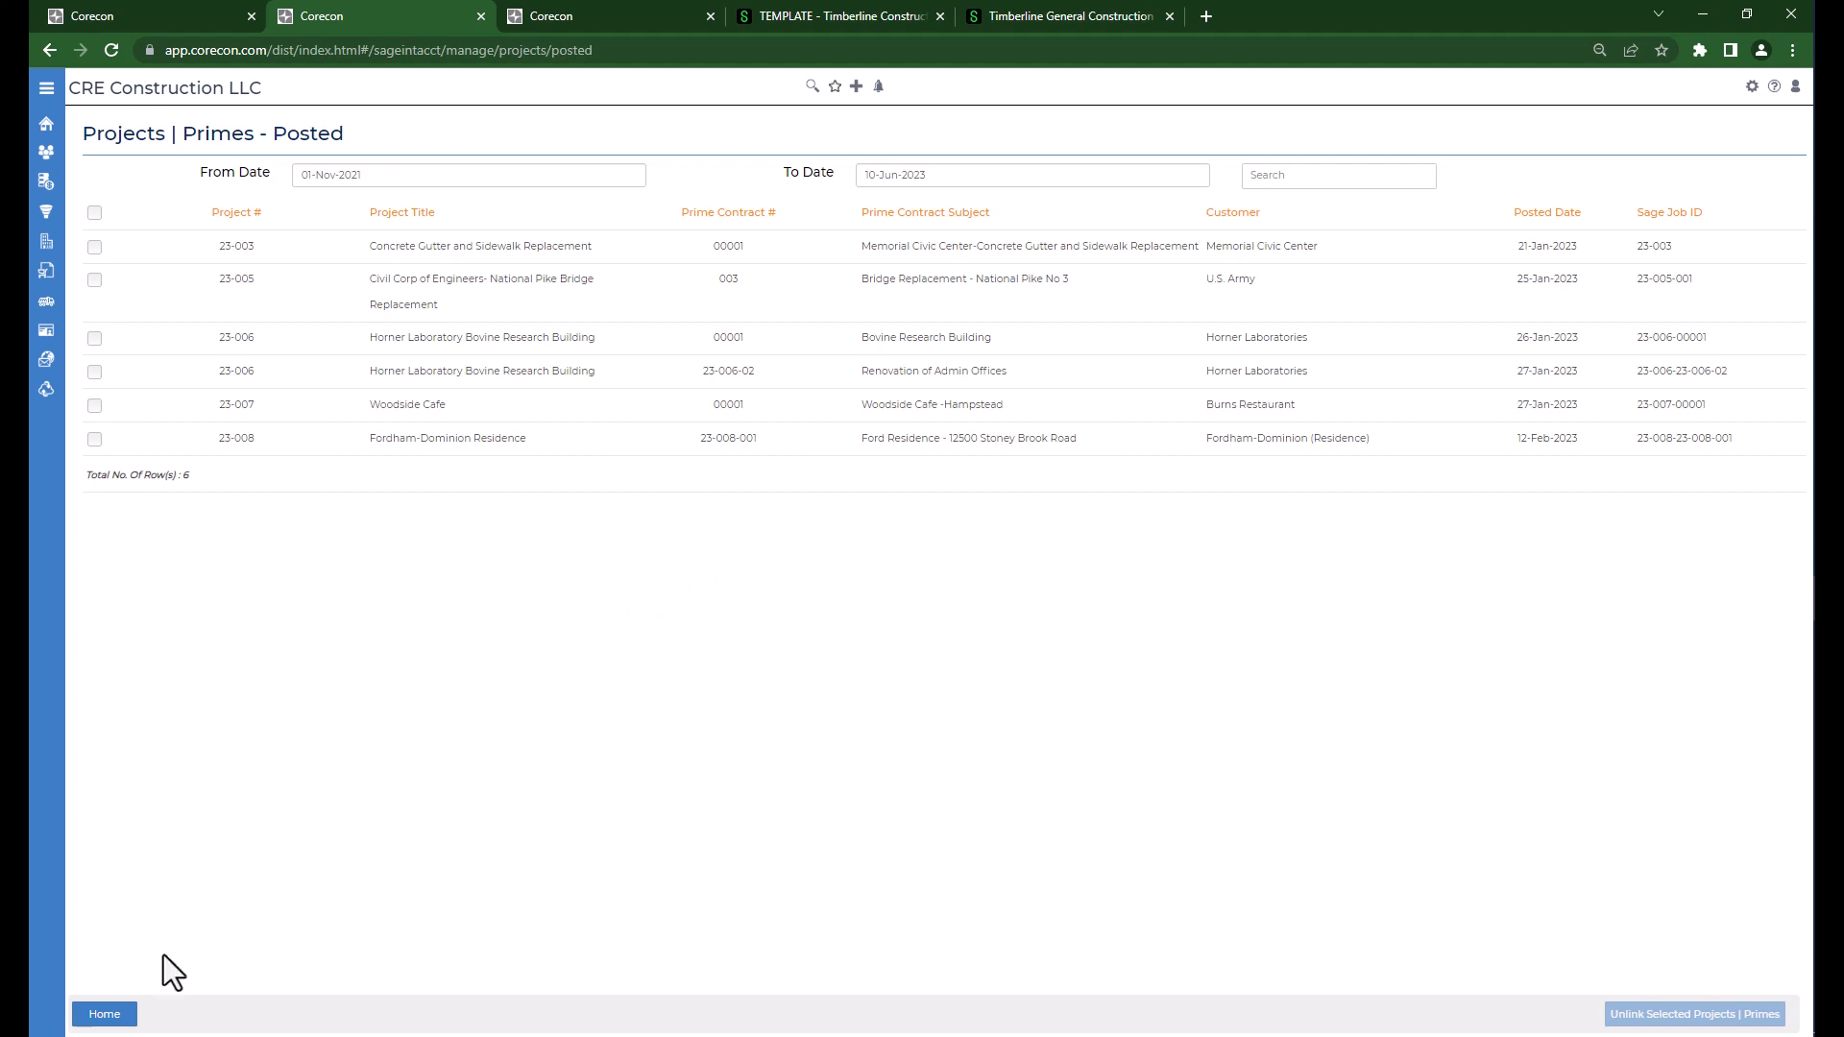
pyautogui.click(105, 1014)
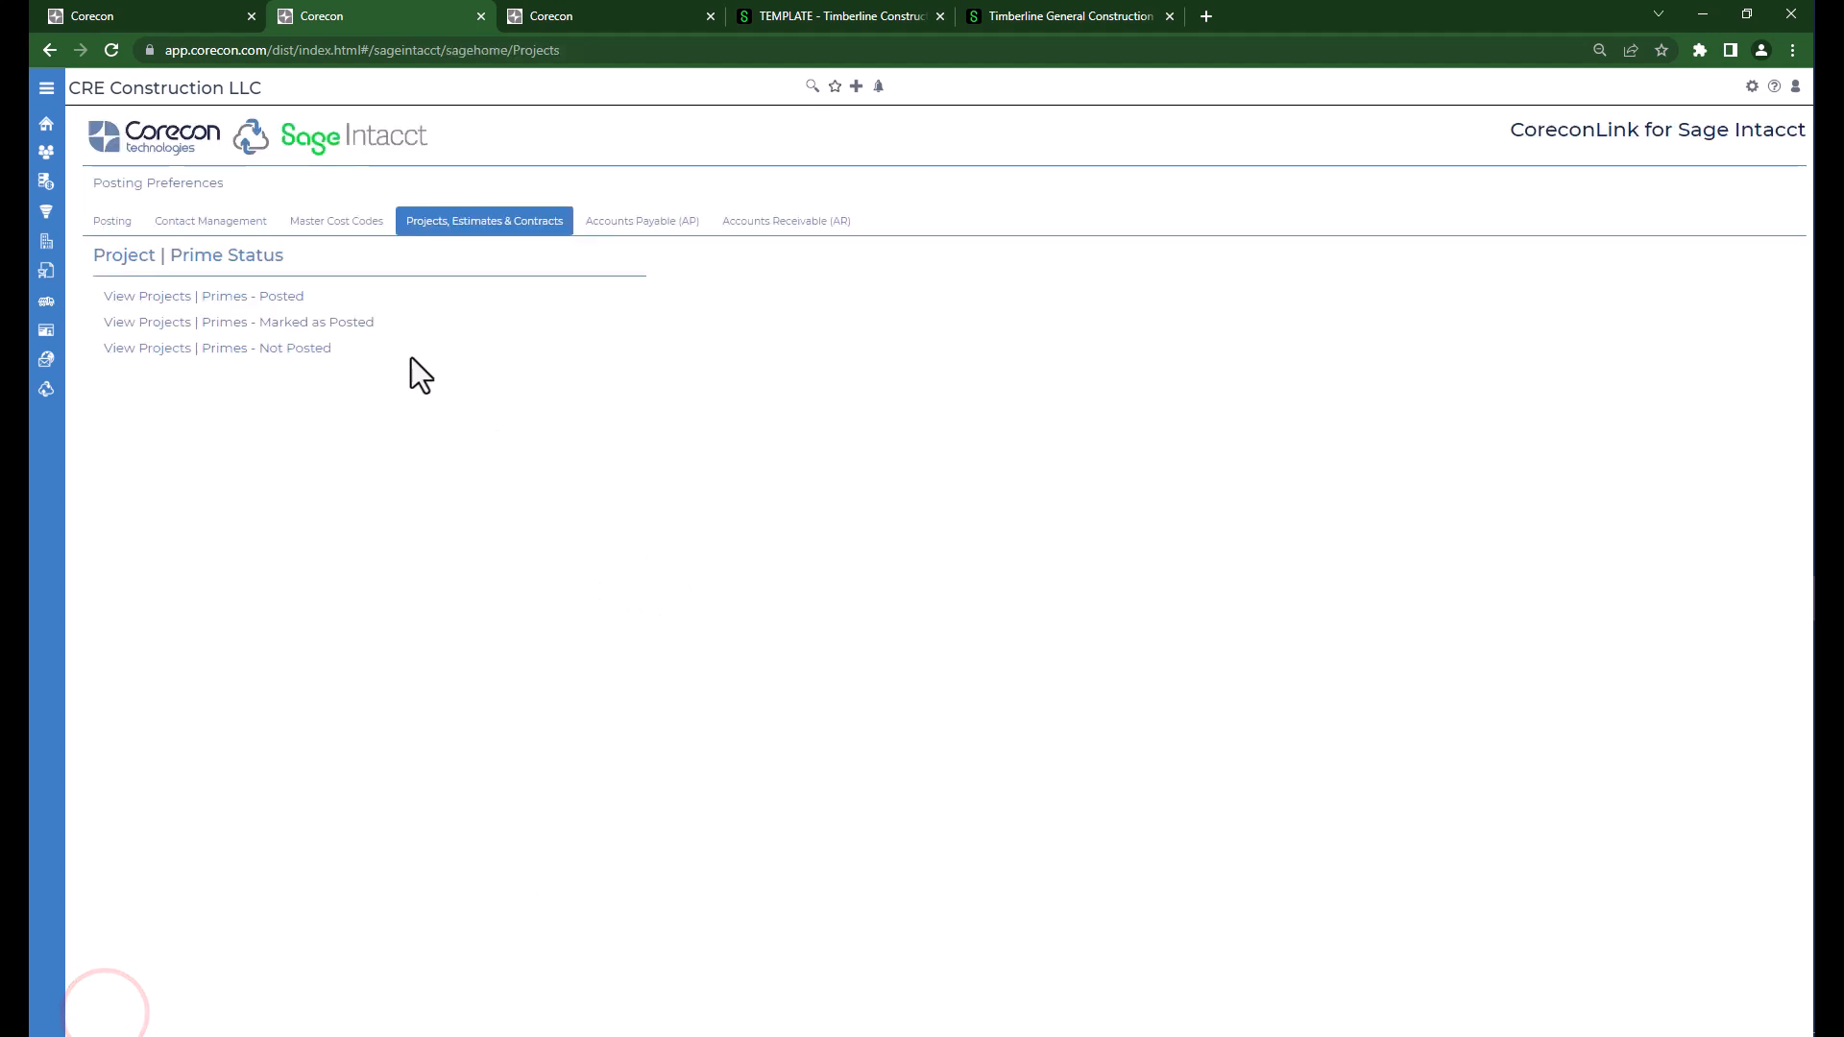
pyautogui.click(231, 324)
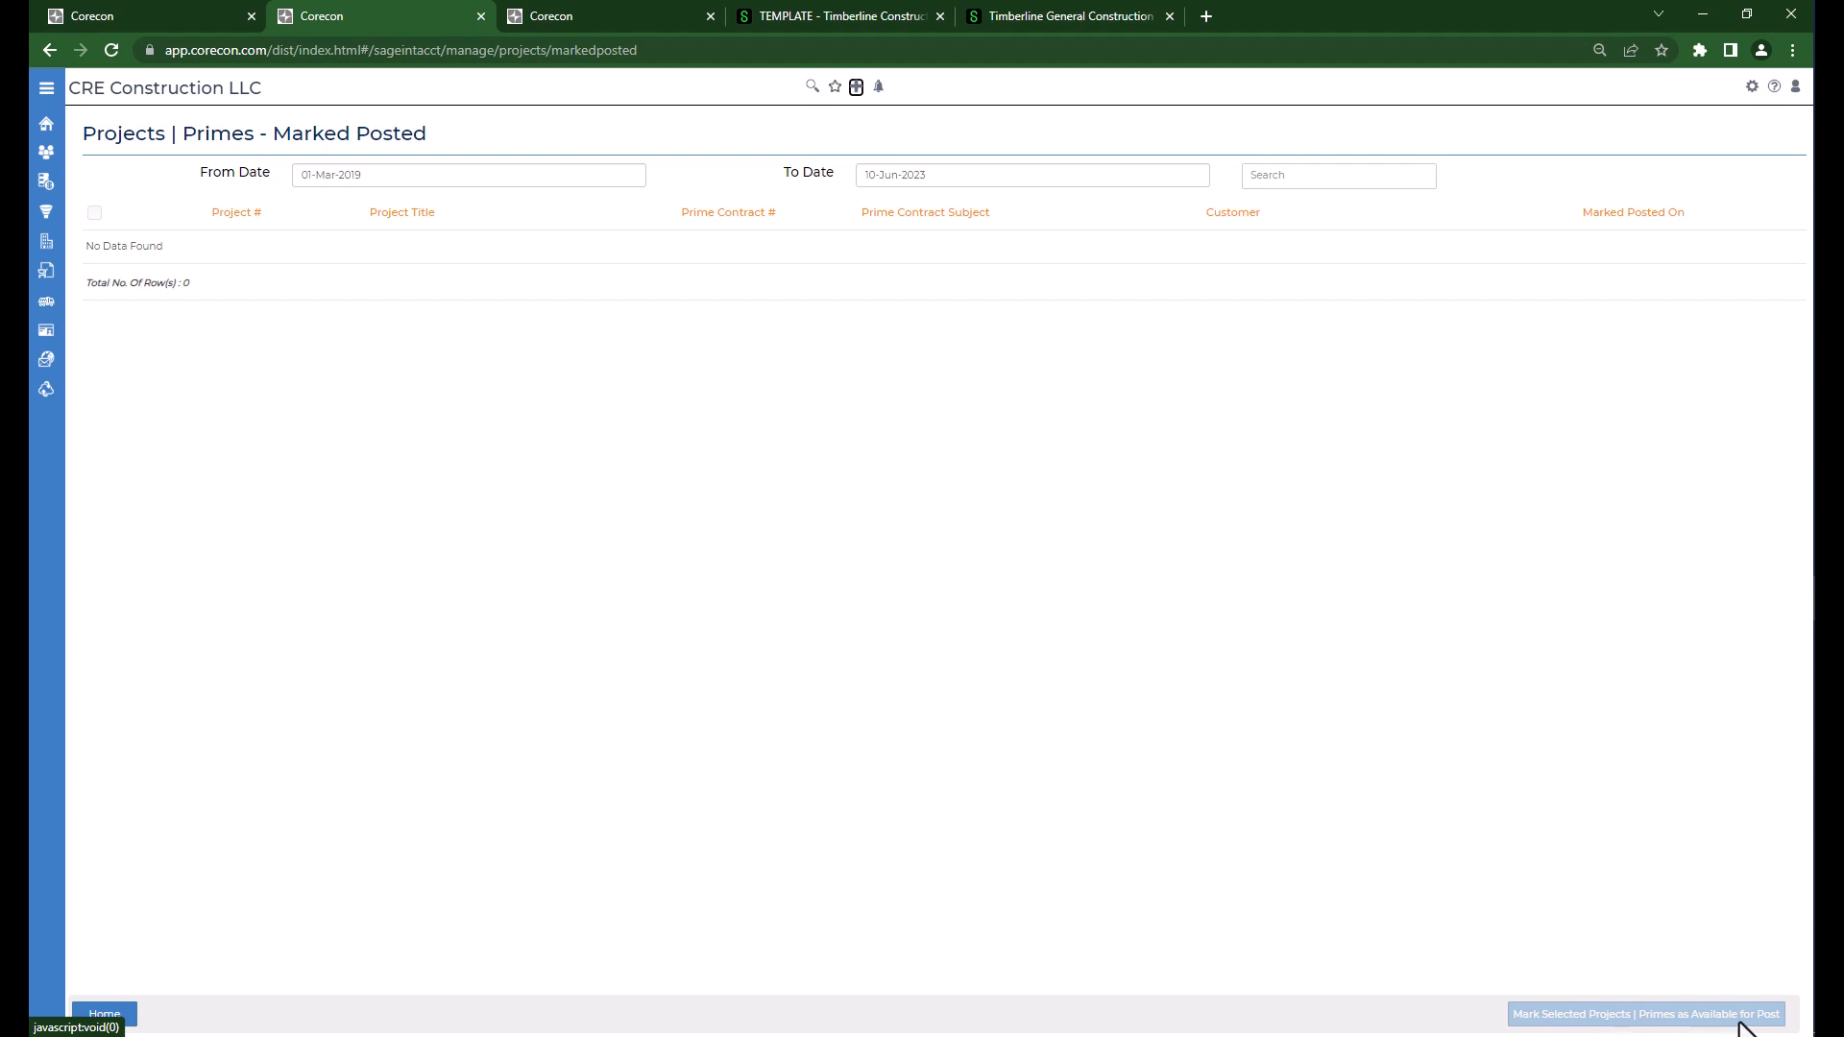
pyautogui.click(127, 1016)
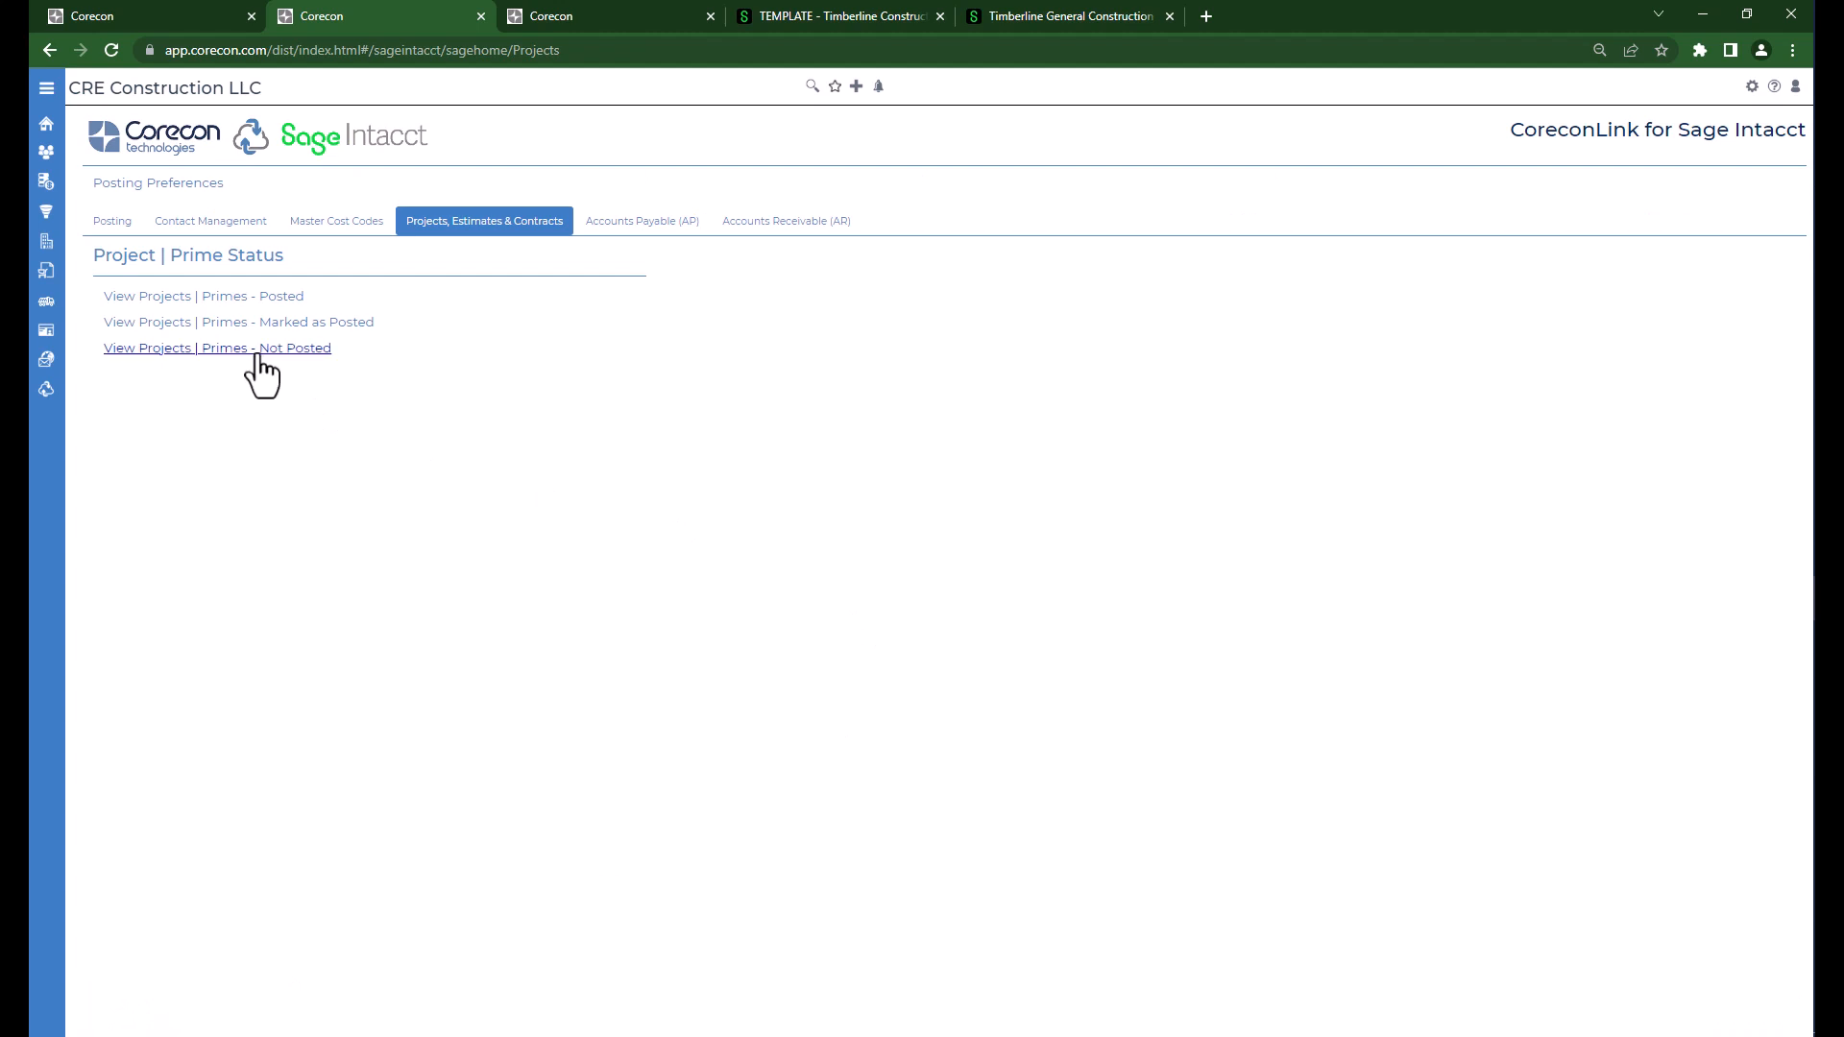
pyautogui.click(172, 351)
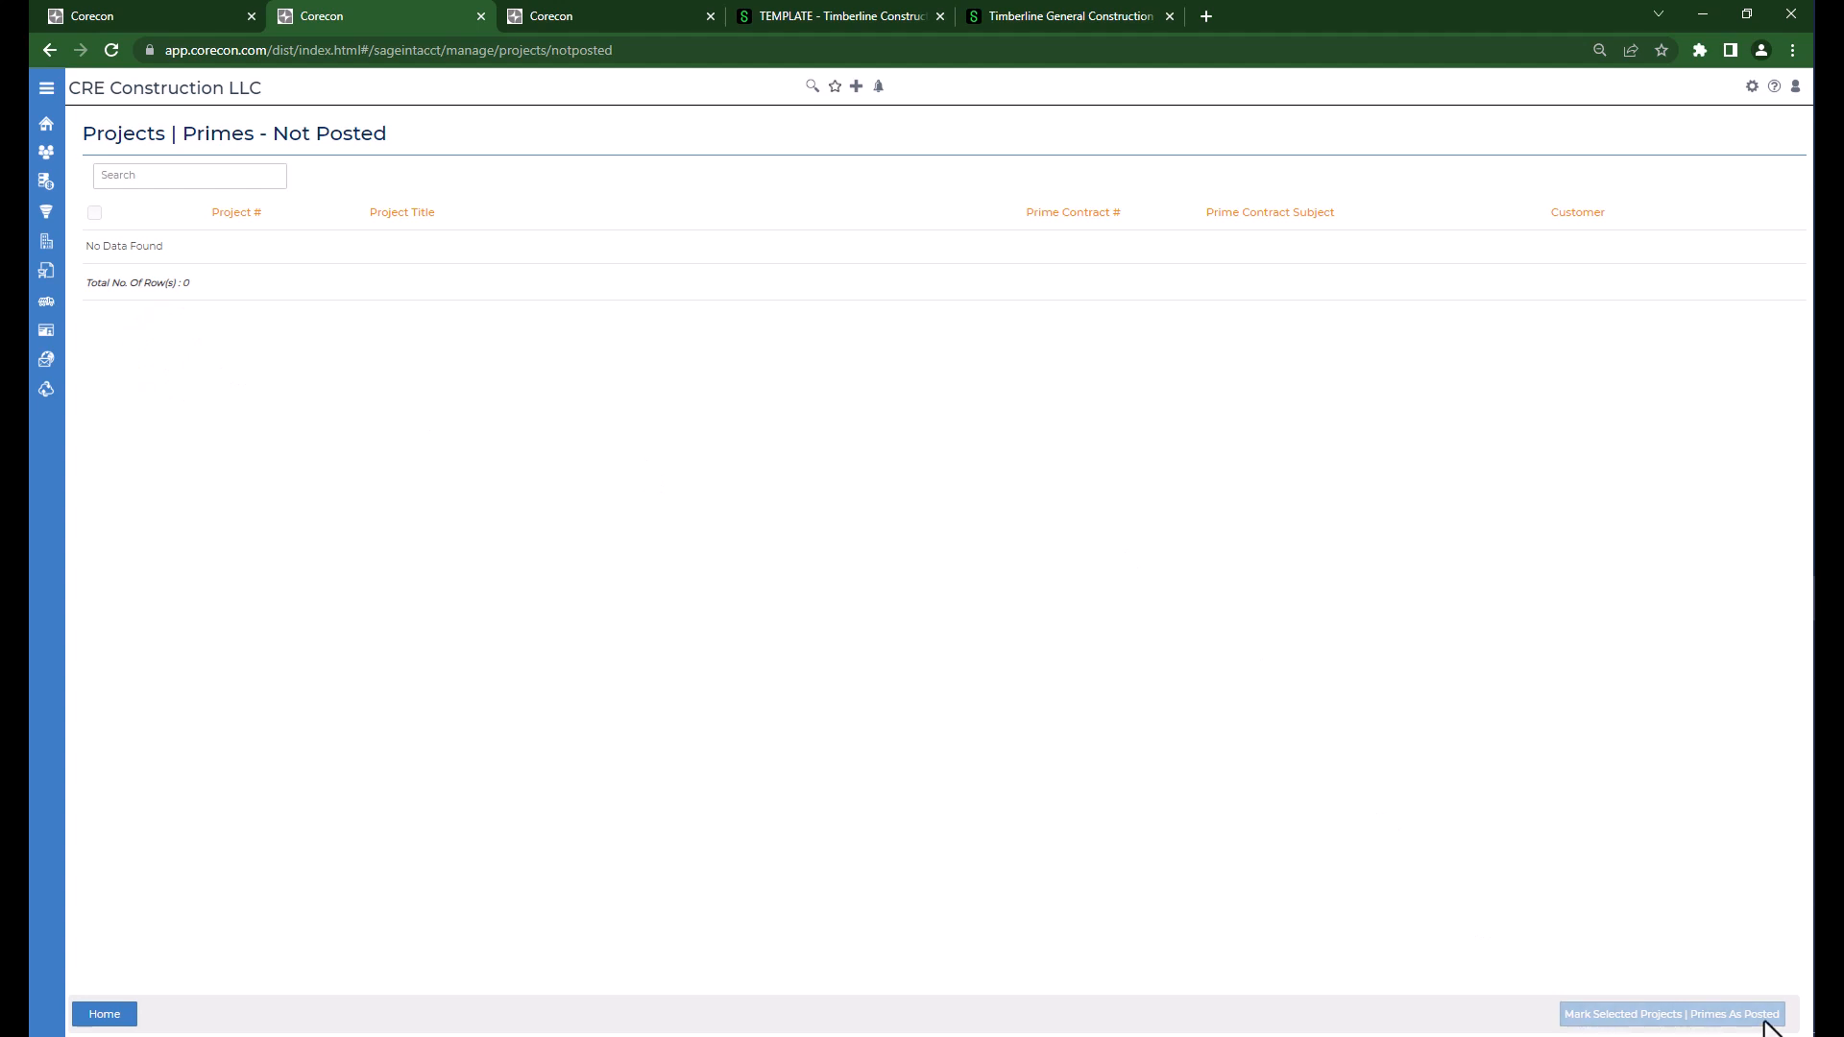
pyautogui.click(97, 1018)
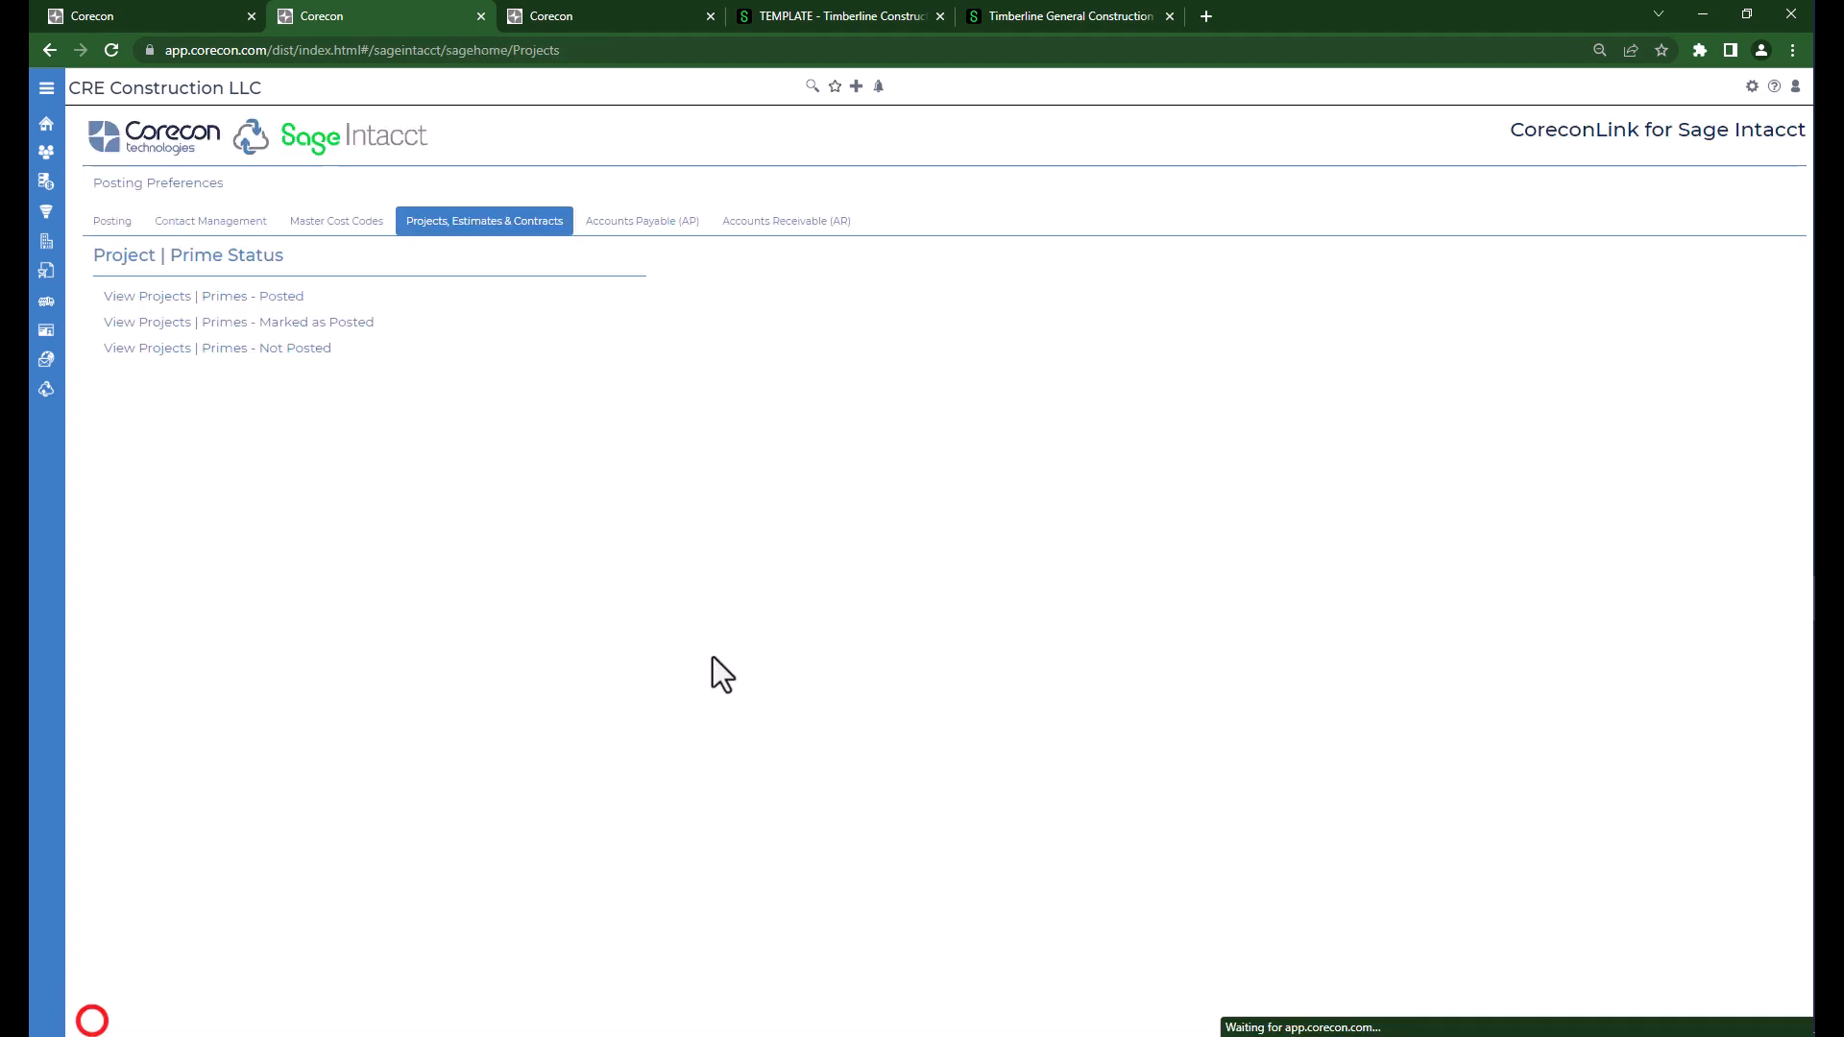
# Step: Review the accounts payable lists of posted, marked-as-posted and not-posted POs, returning to the overview after each
pyautogui.click(631, 225)
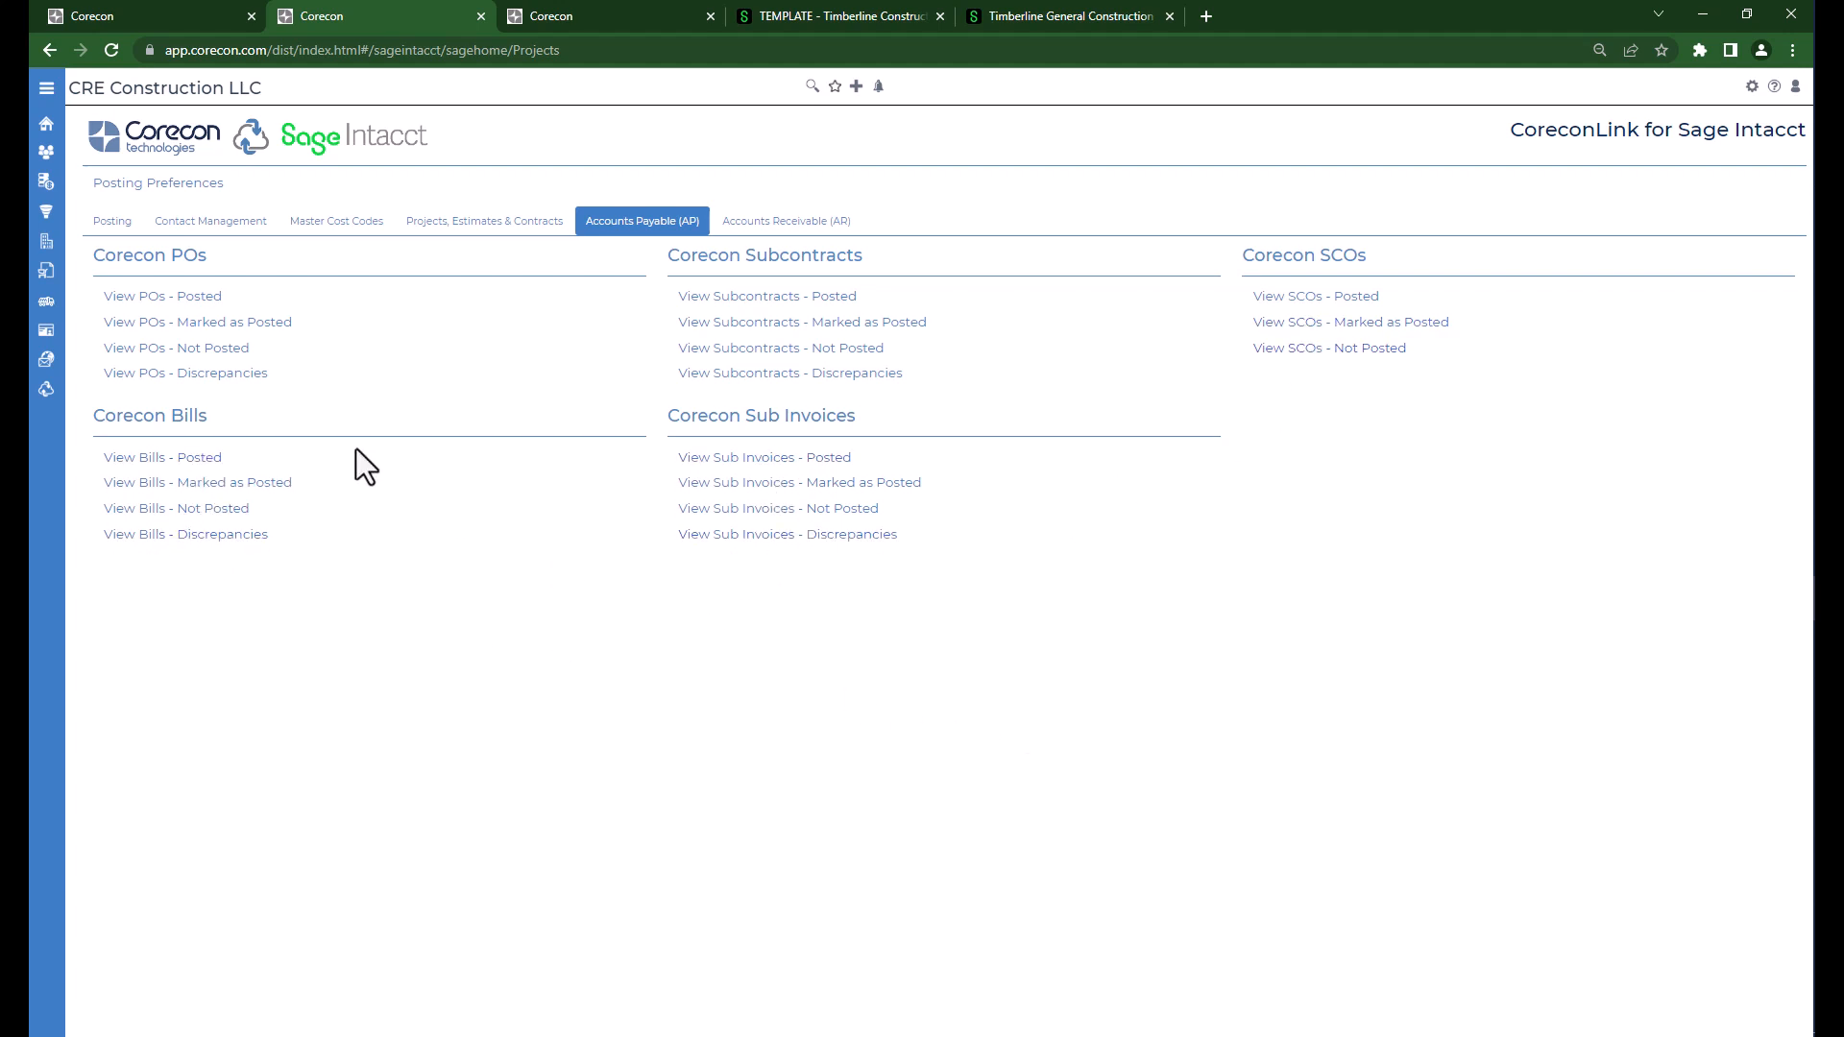
pyautogui.click(168, 296)
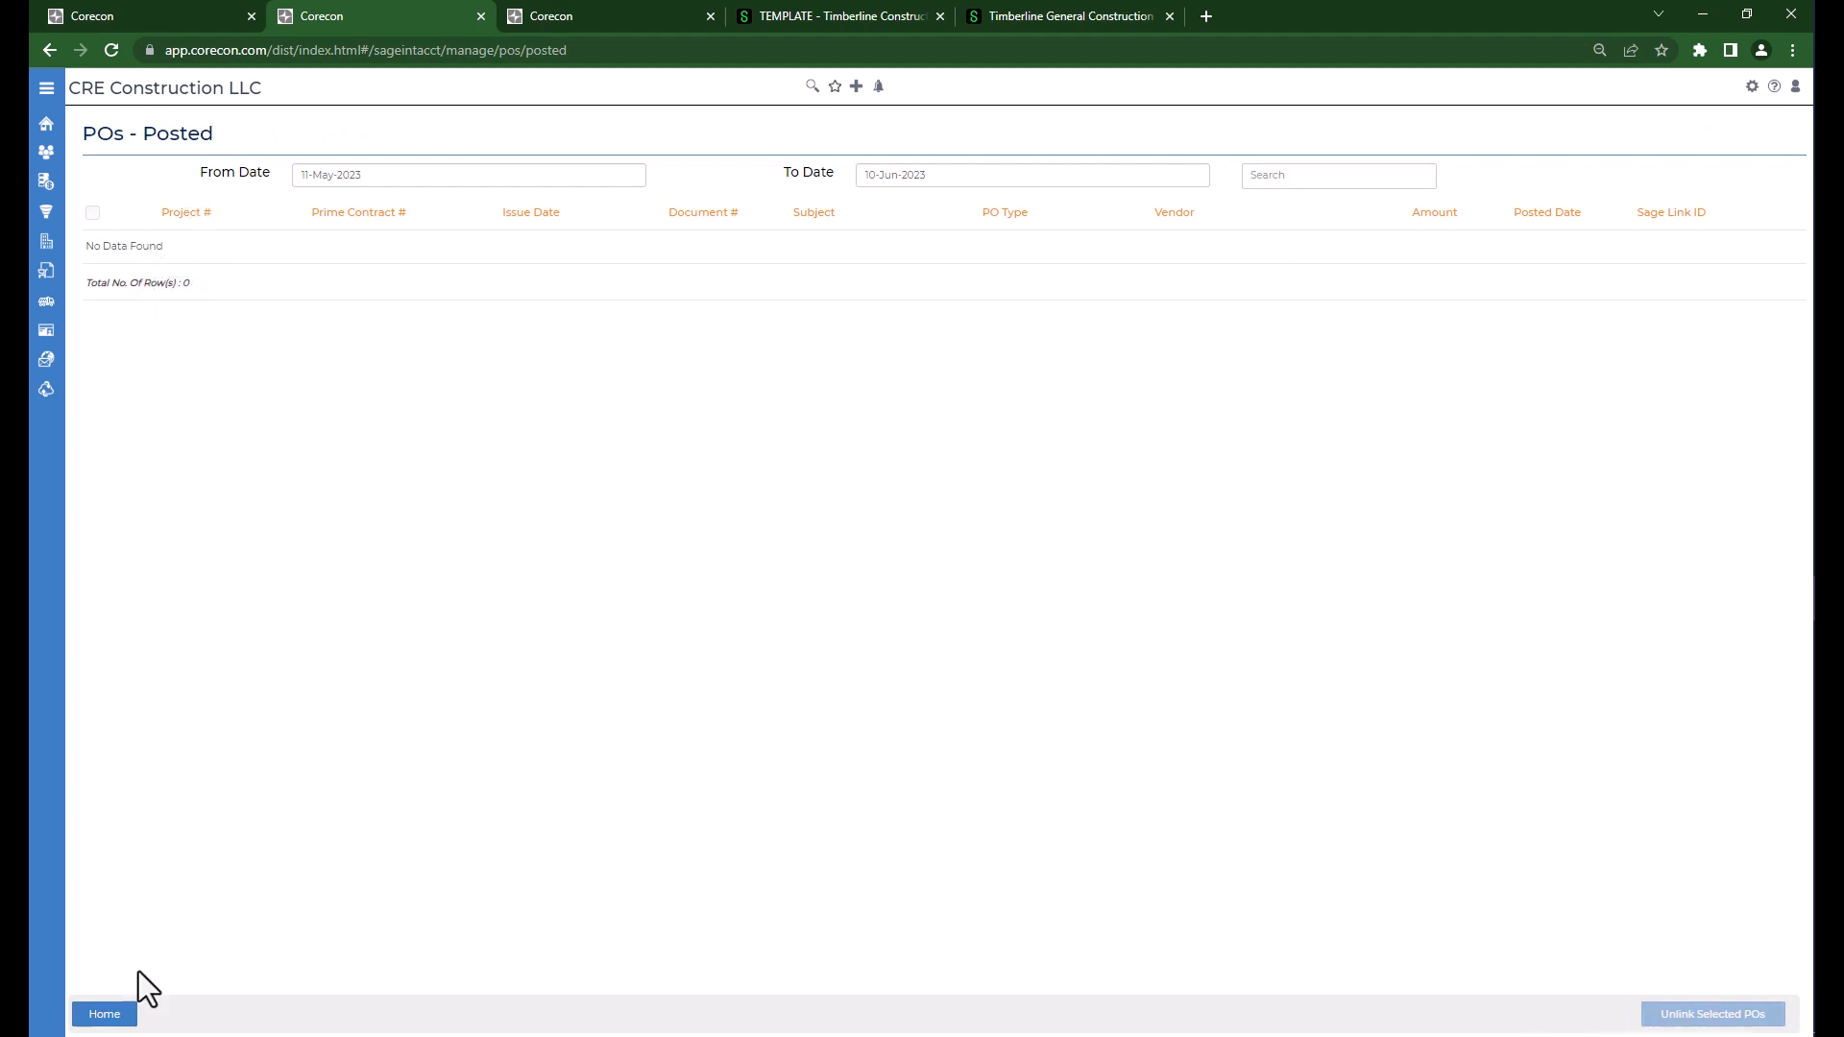
pyautogui.click(113, 1014)
pyautogui.click(203, 321)
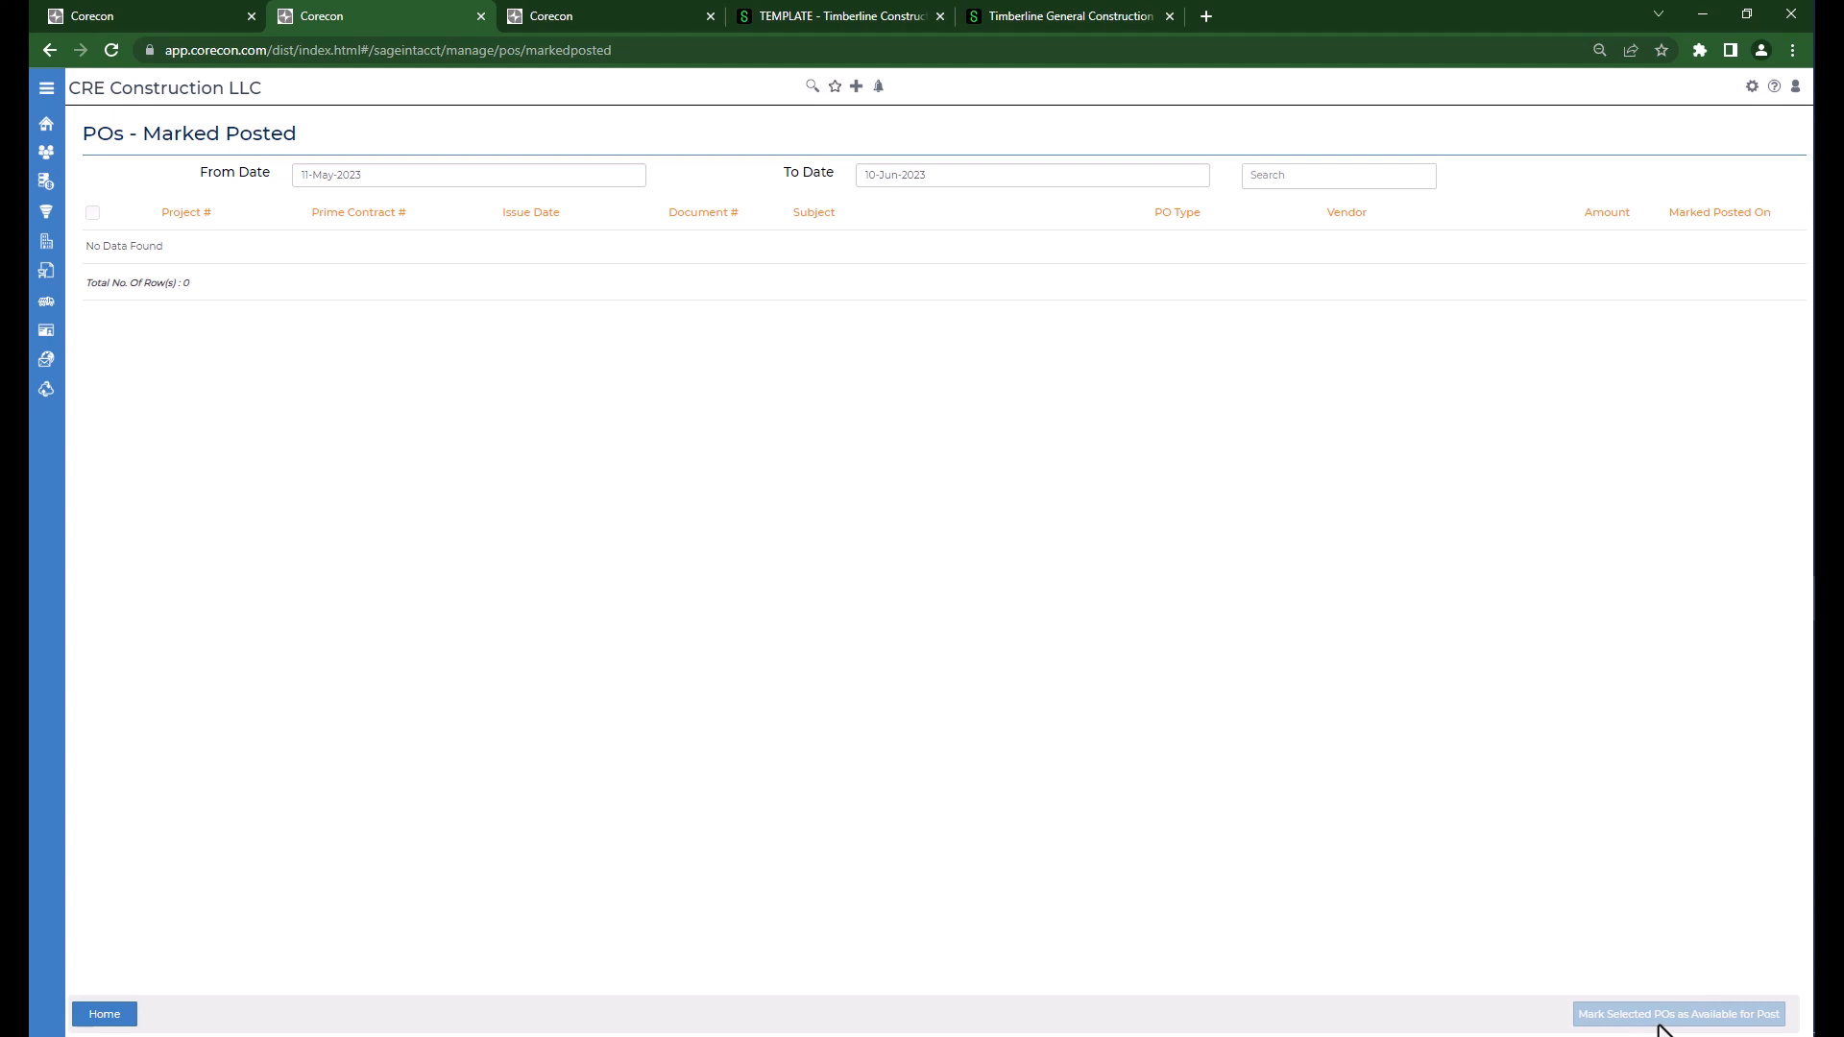
pyautogui.click(105, 1016)
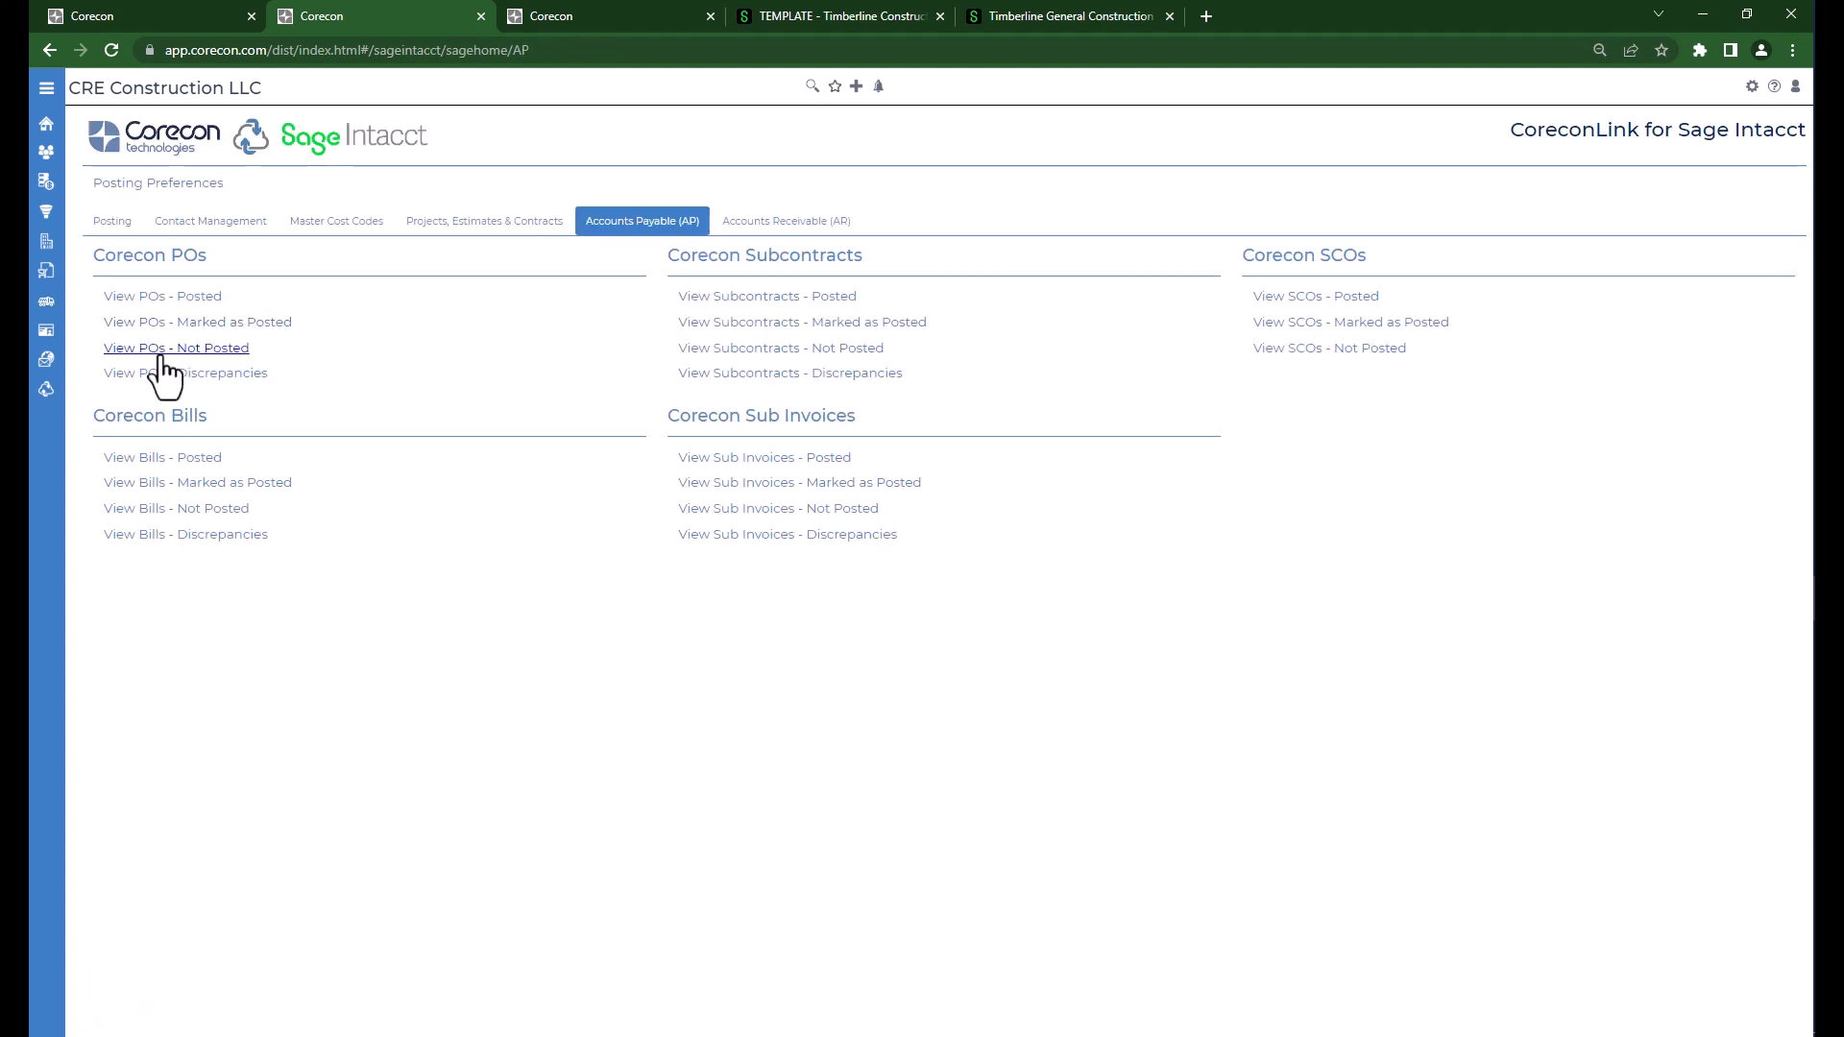
pyautogui.click(161, 350)
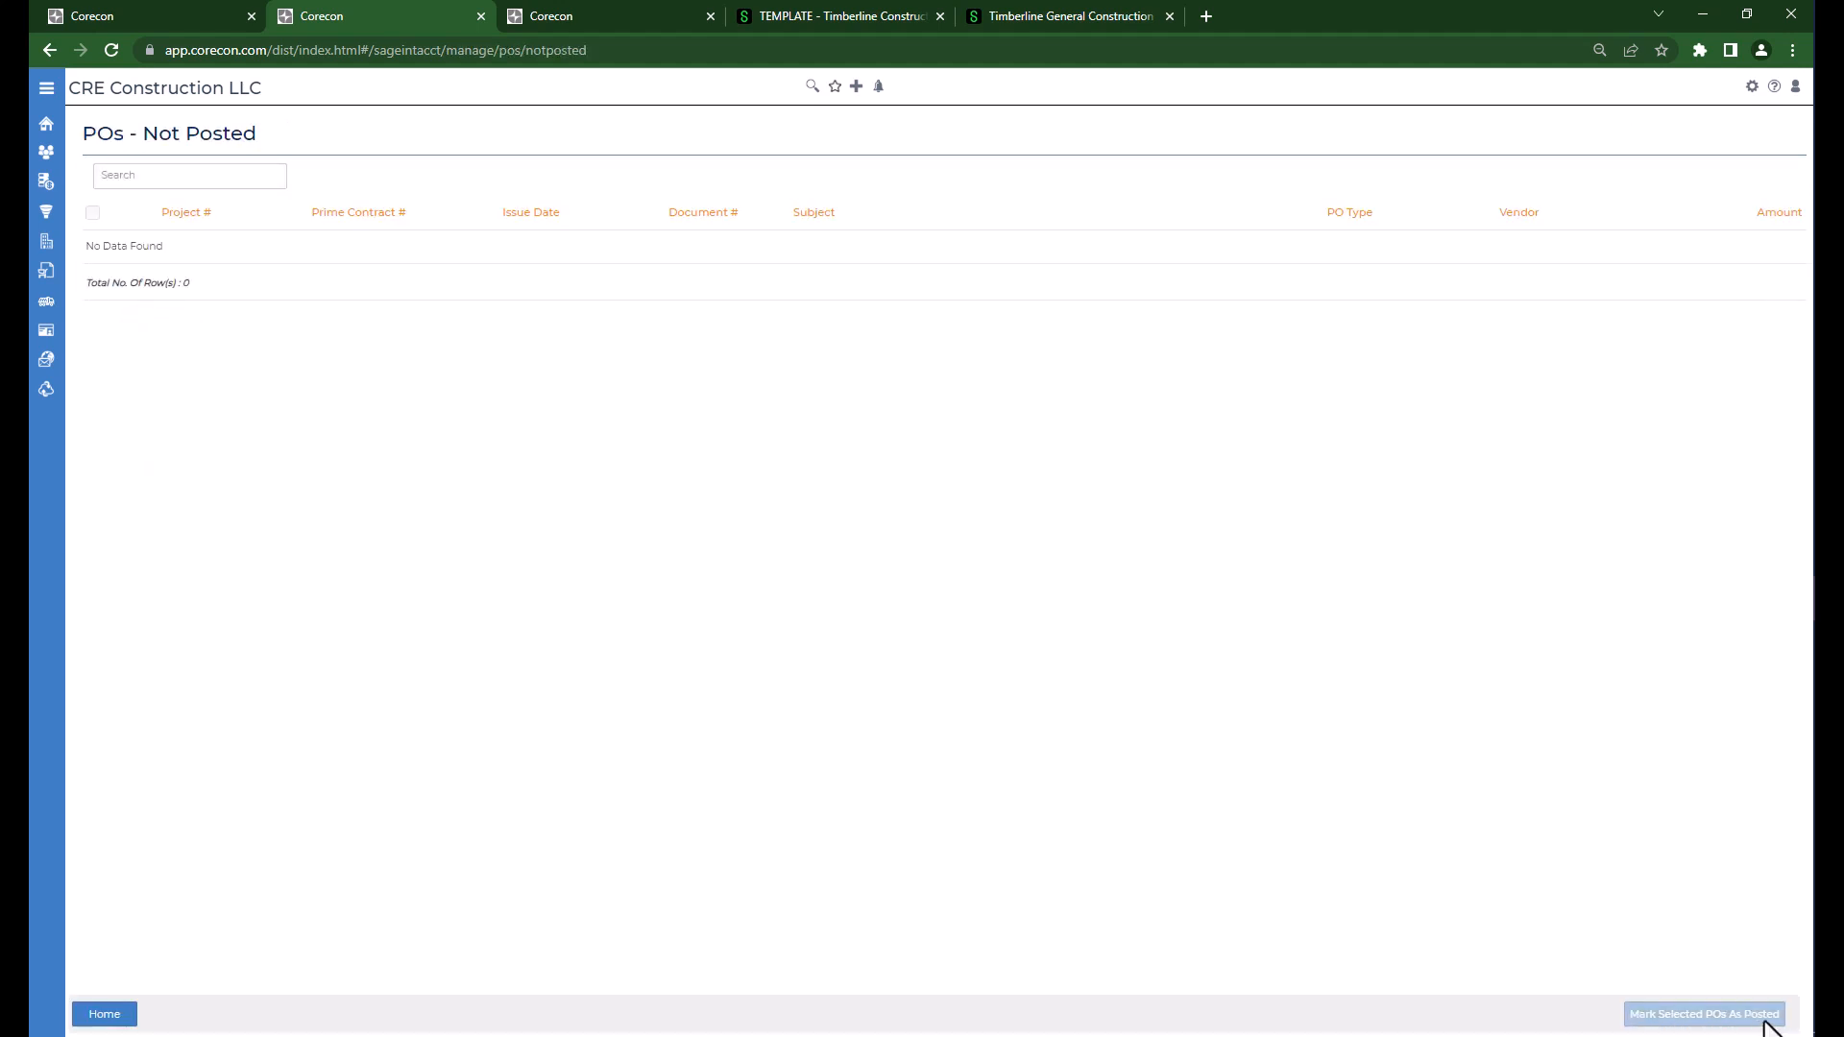
pyautogui.click(116, 1015)
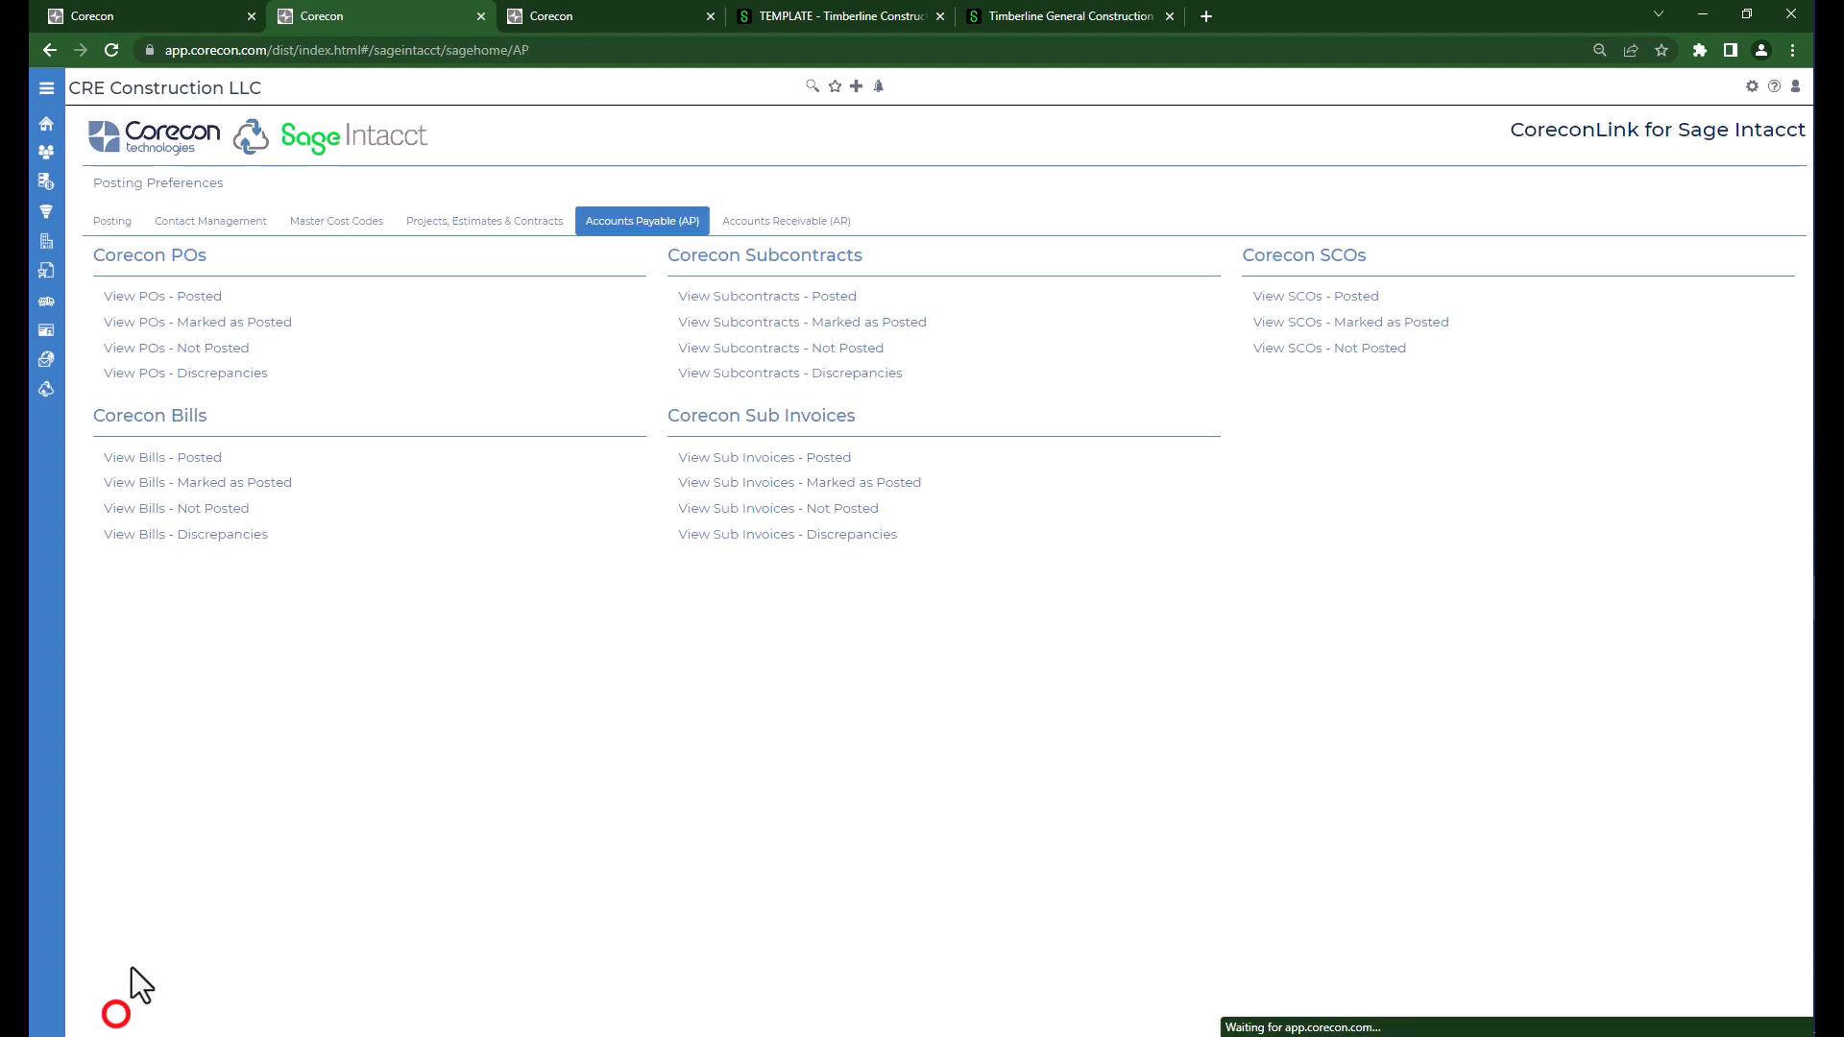
# Step: Check the posted POs with discrepancies, then view the accounts receivable options for change orders and prime invoices
pyautogui.click(184, 374)
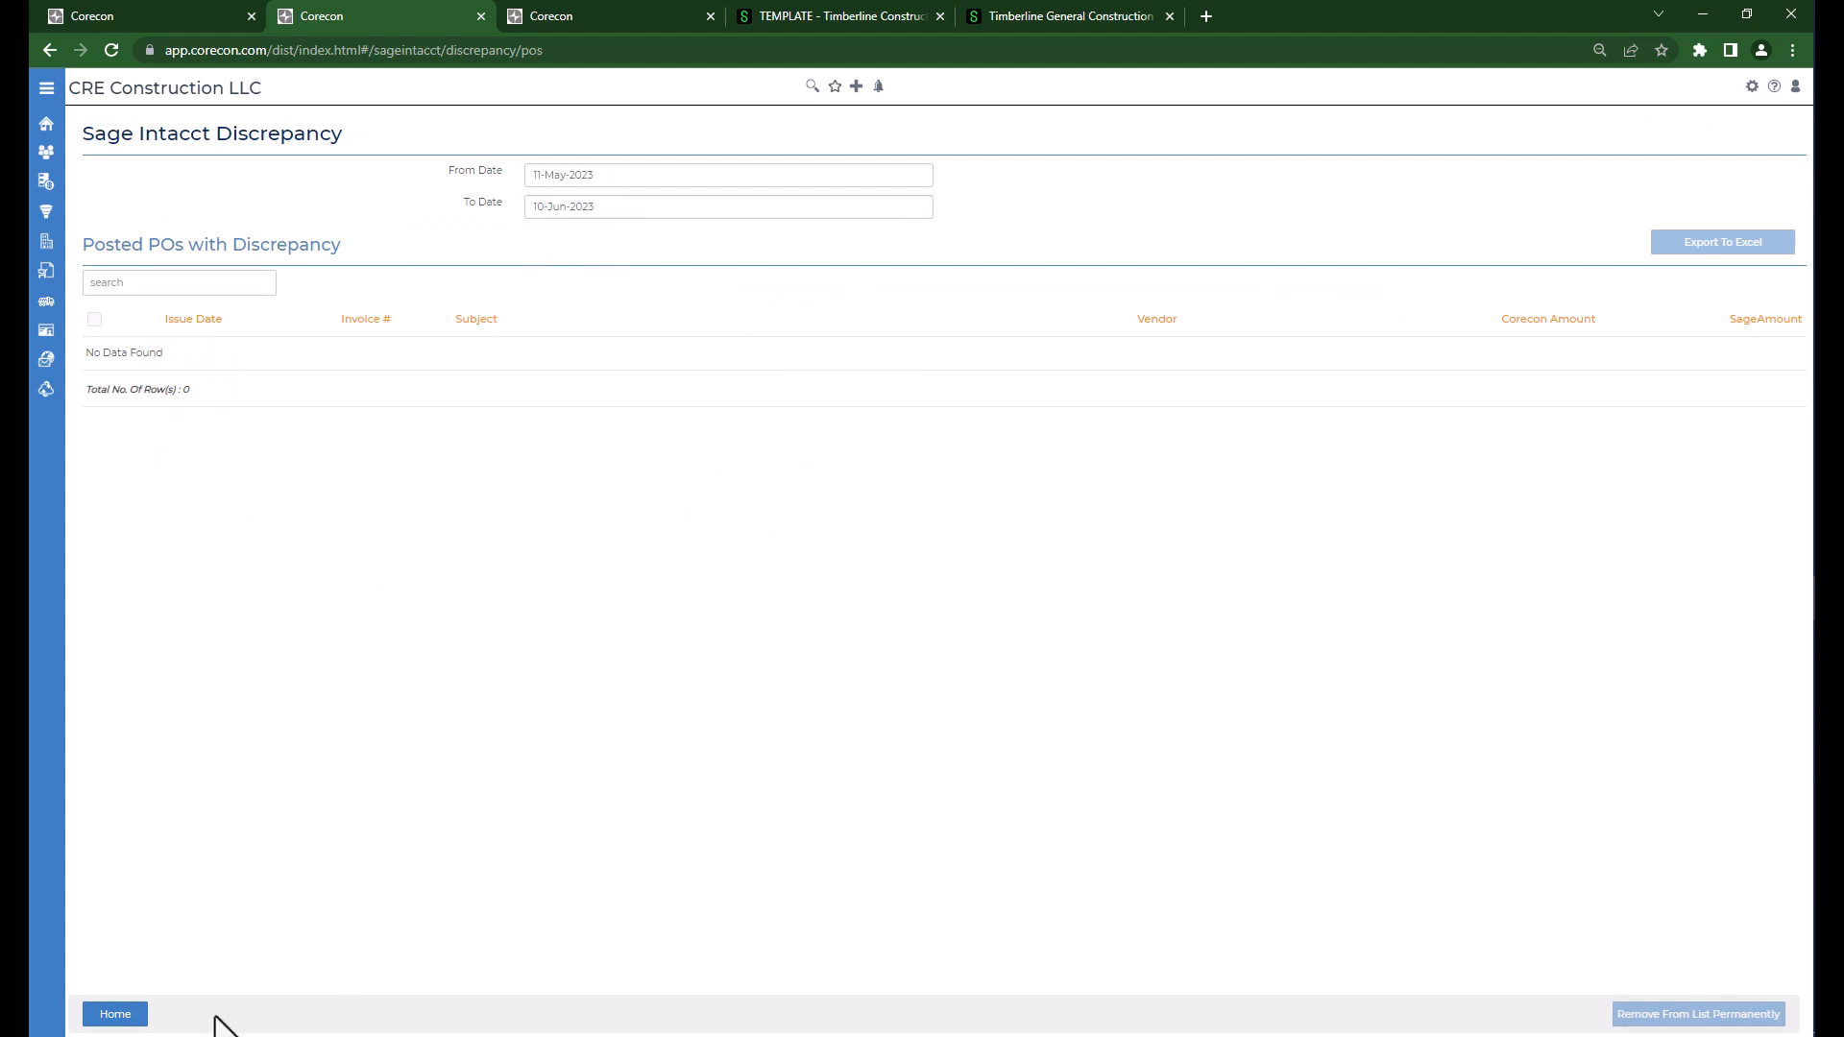
pyautogui.click(98, 1015)
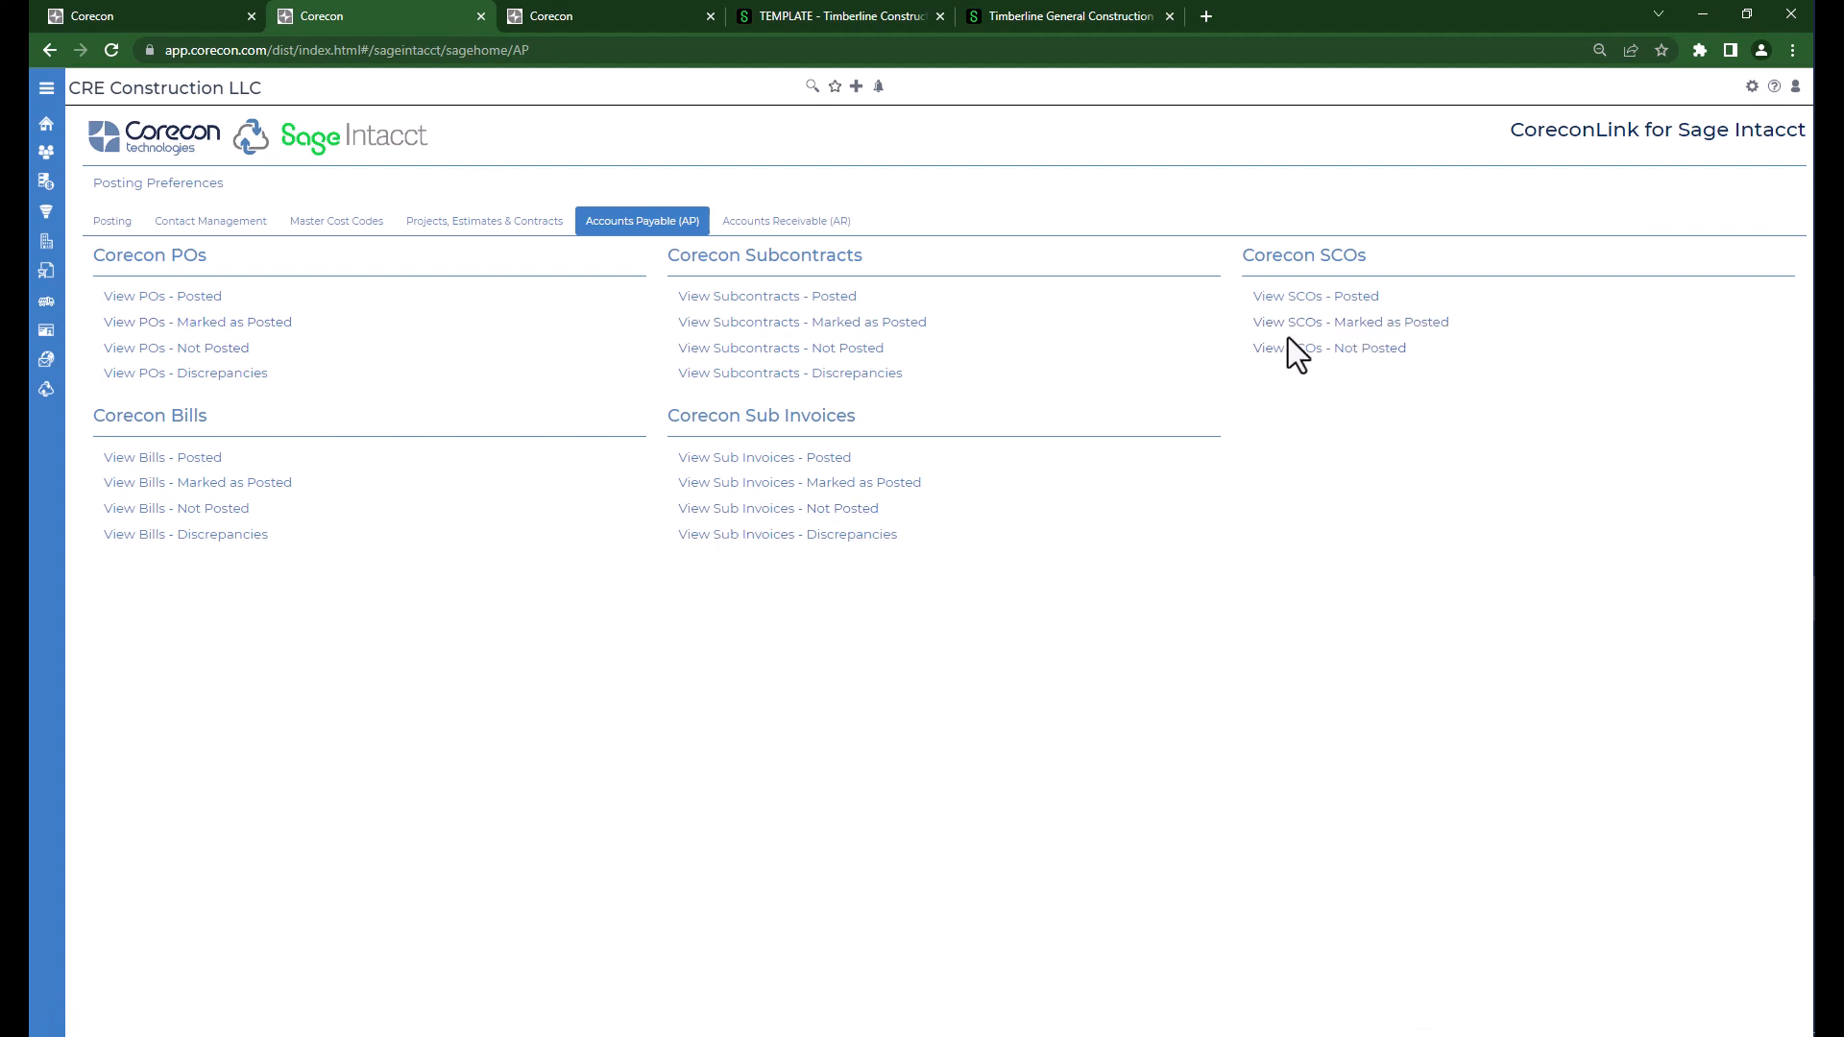
pyautogui.click(759, 221)
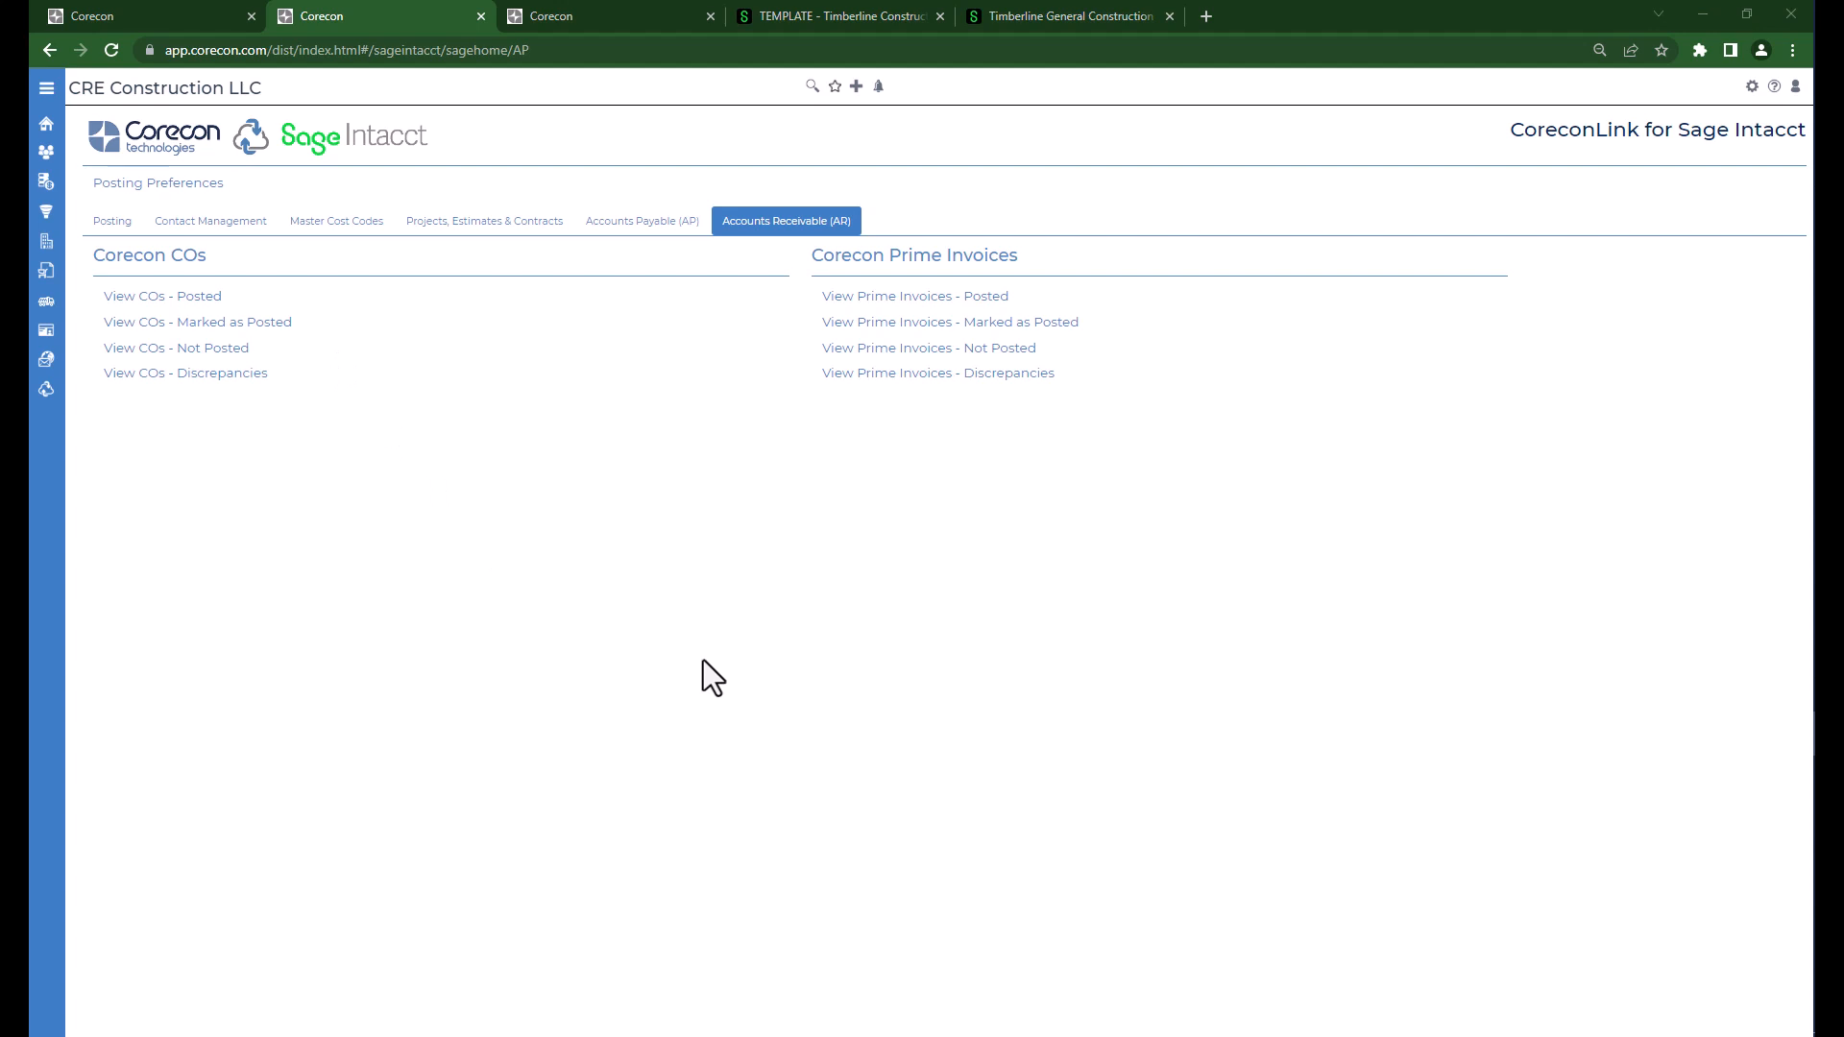
# Step: Open the help knowledge base and view the CoreconLink for Sage Intacct topic within Accounting and ERP Systems
pyautogui.click(1774, 87)
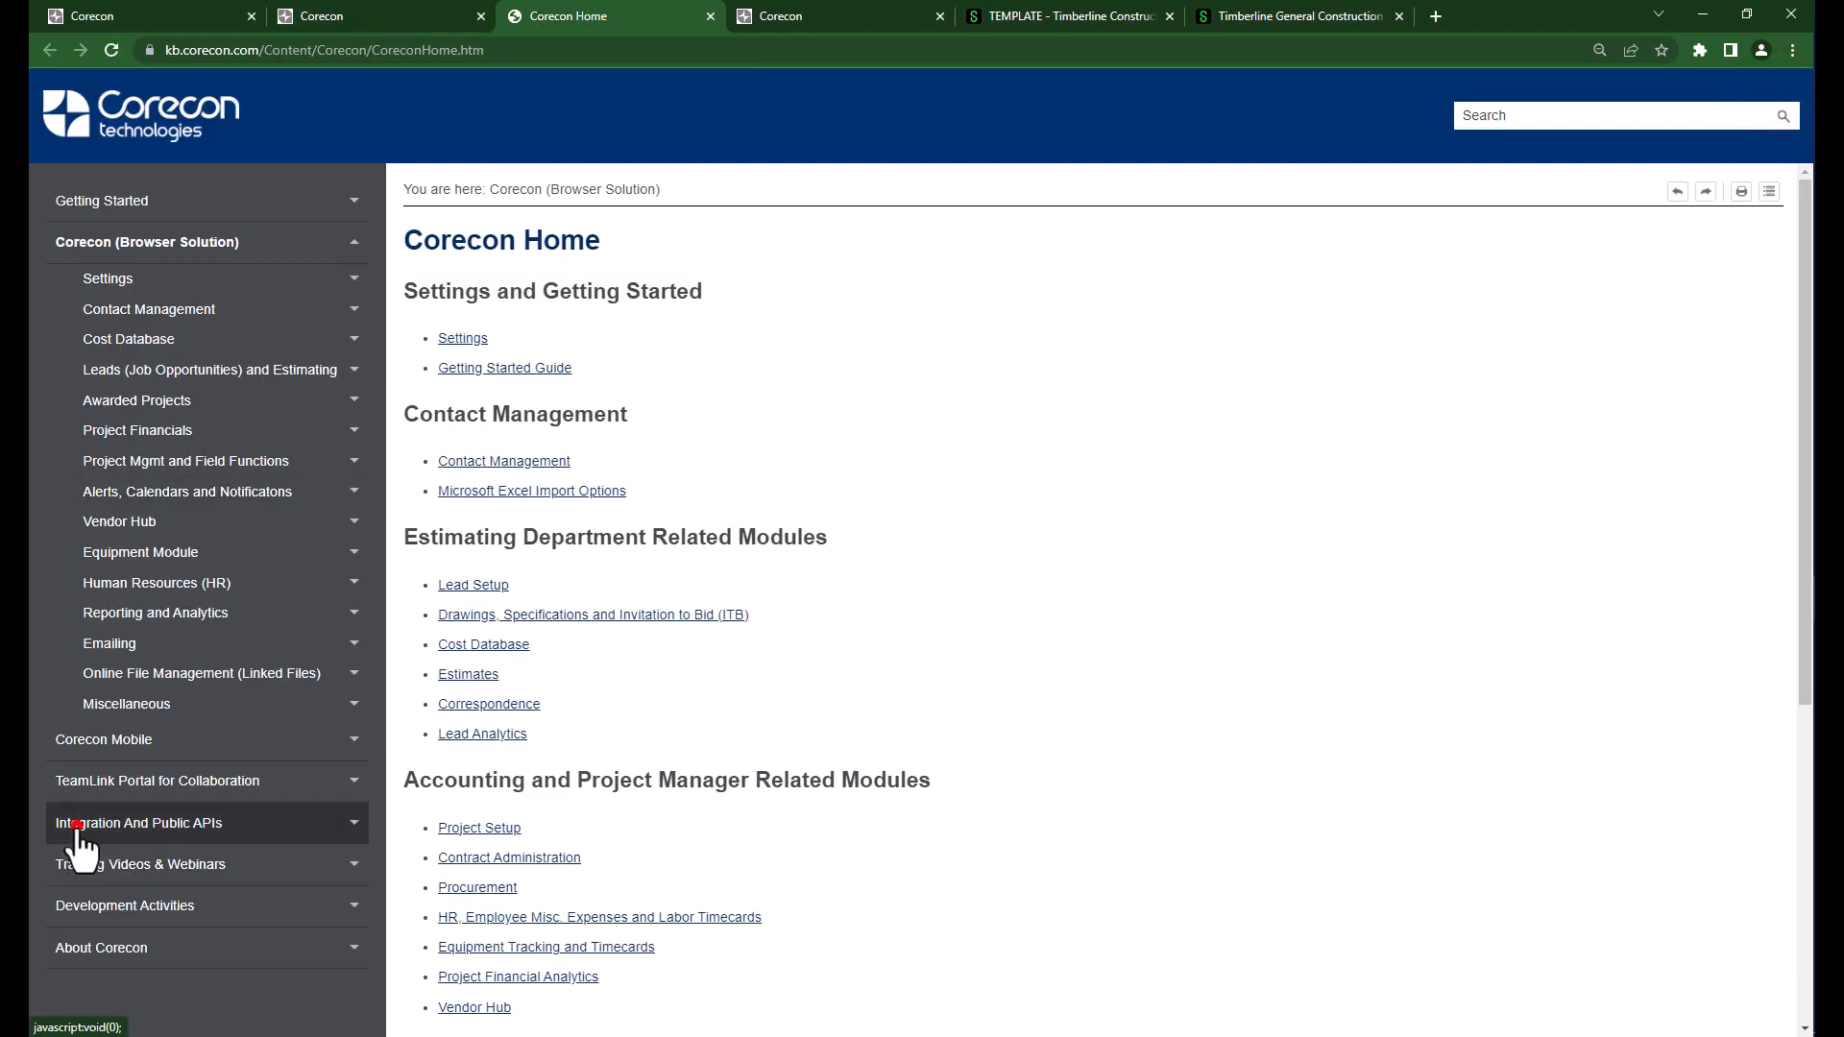
pyautogui.click(77, 829)
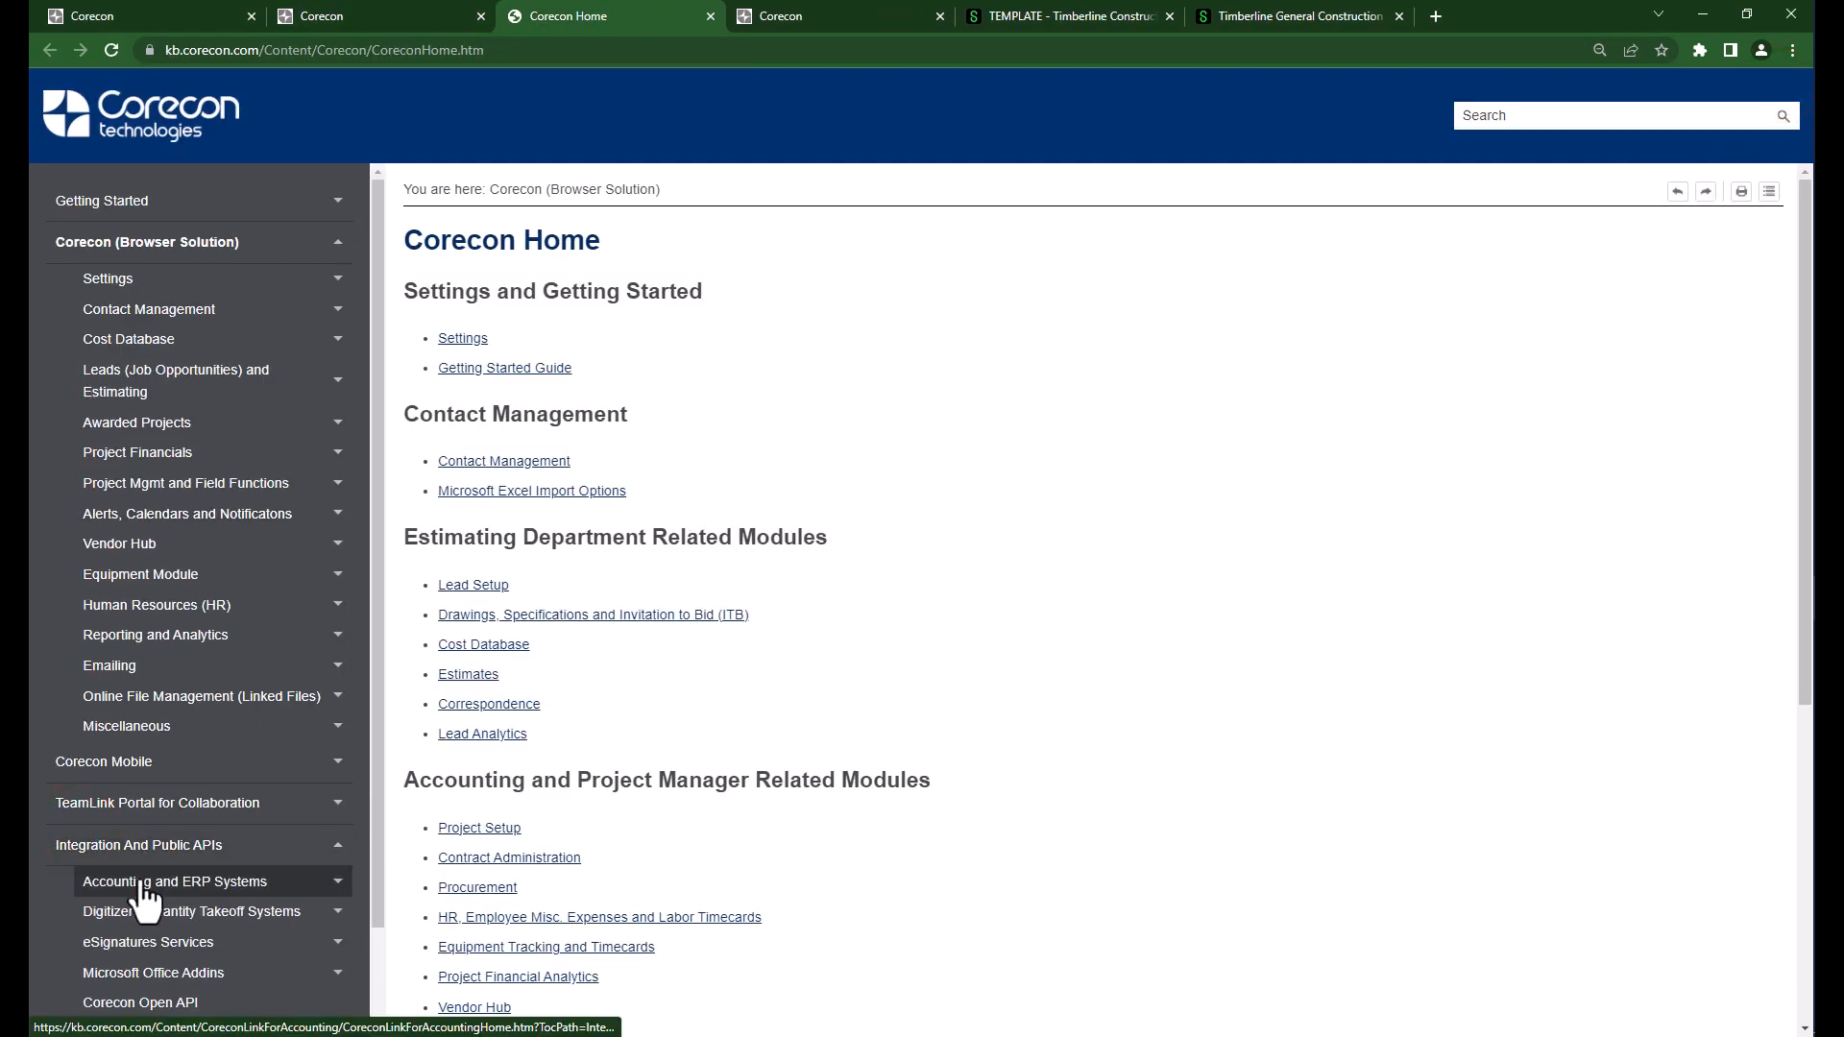
pyautogui.click(141, 879)
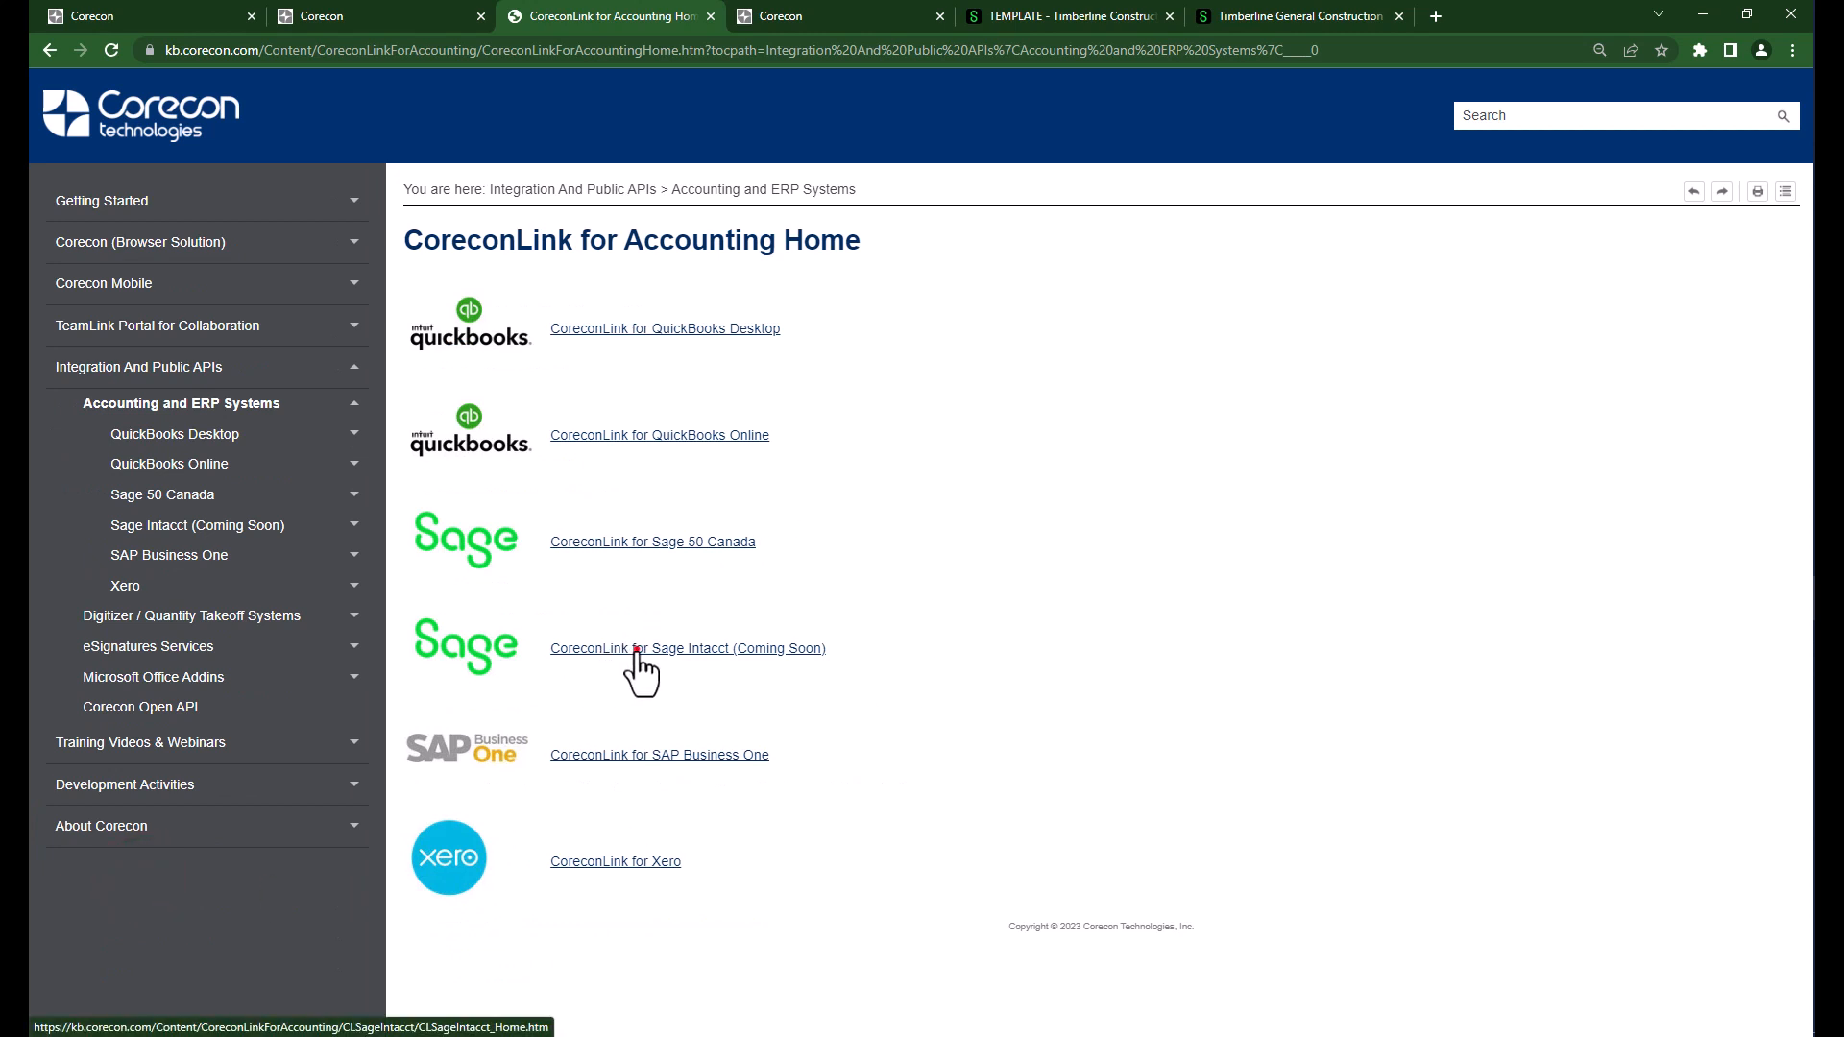
pyautogui.click(635, 651)
pyautogui.scroll(-1, 741, 679)
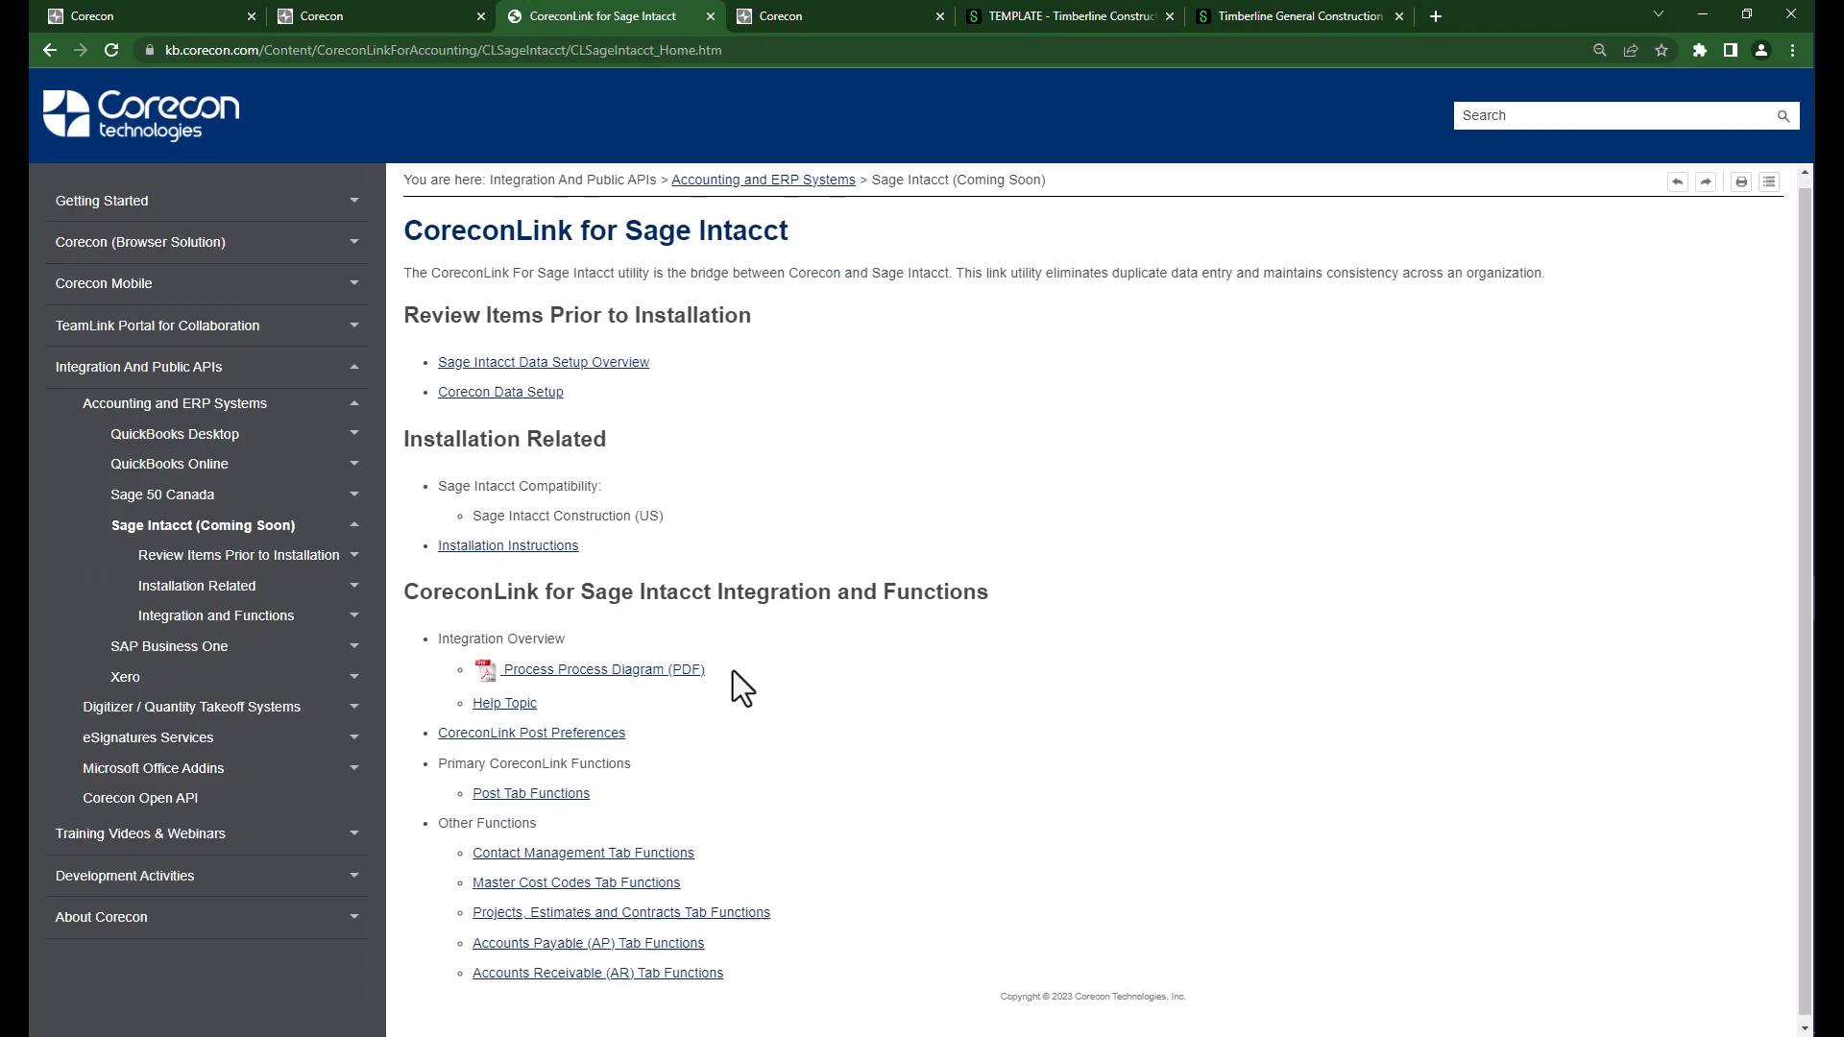